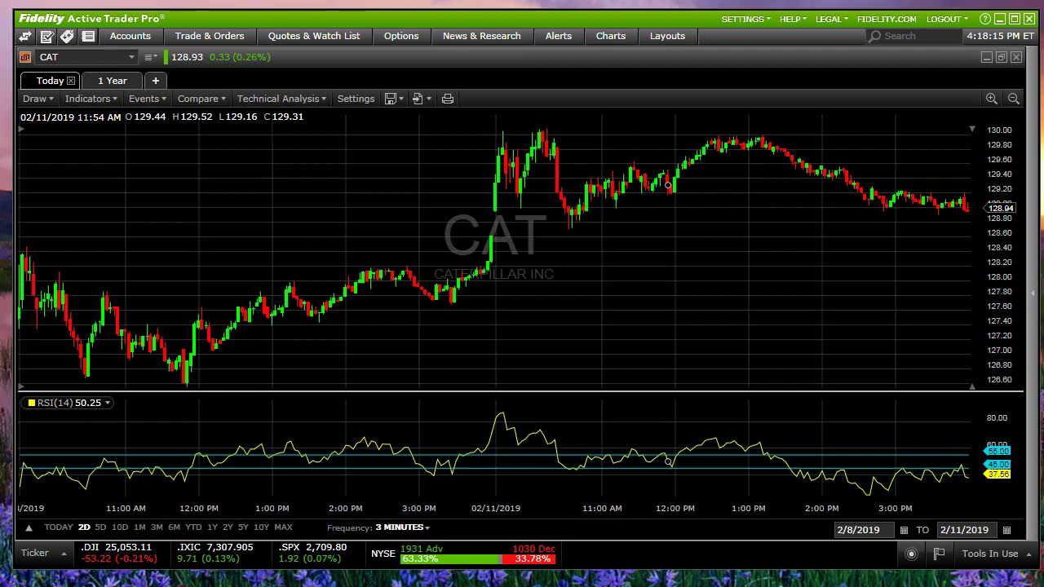
Set the CAT chart's frequency to a custom intraday interval of 6 minutes
{"action": "left_click", "coordinate": [427, 527]}
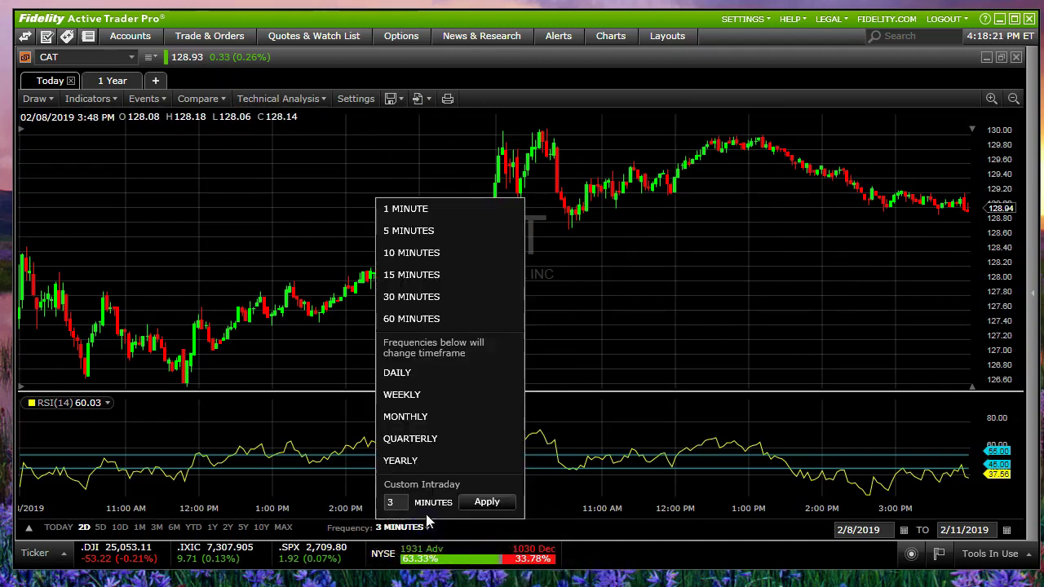
{"action": "double_click", "coordinate": [390, 499]}
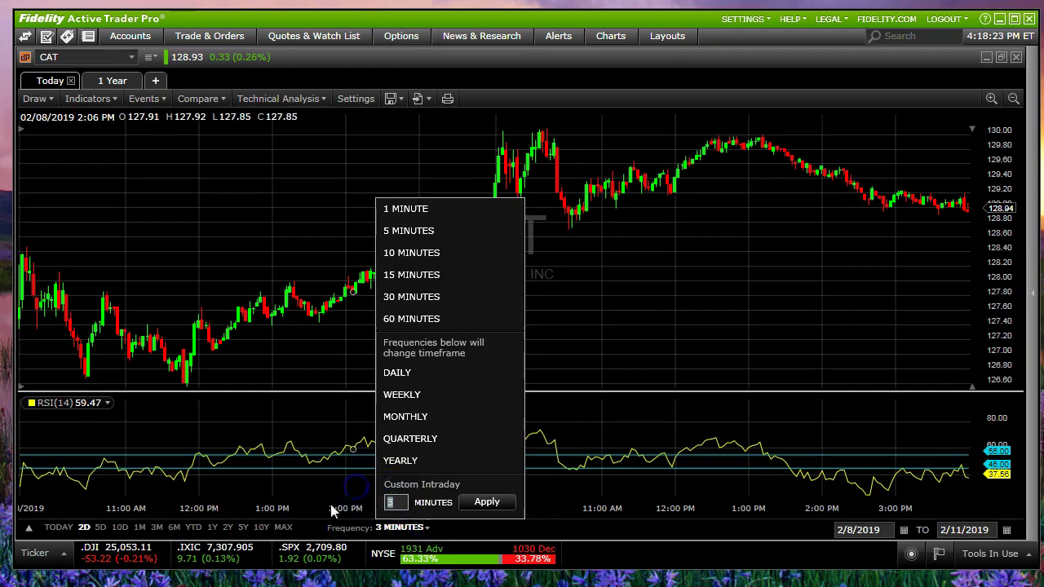
{"action": "type", "text": "6"}
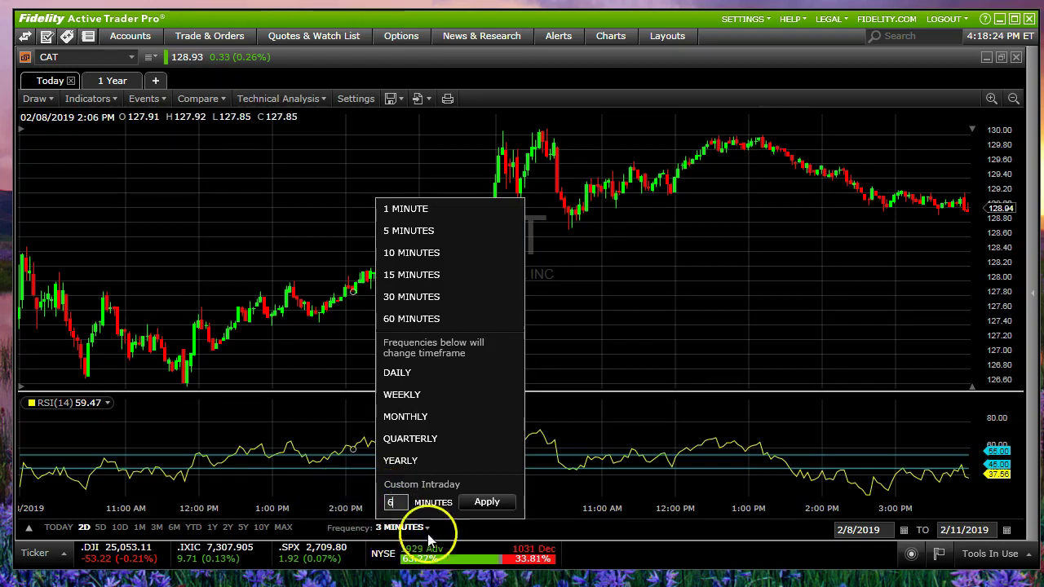
{"action": "left_click", "coordinate": [487, 500]}
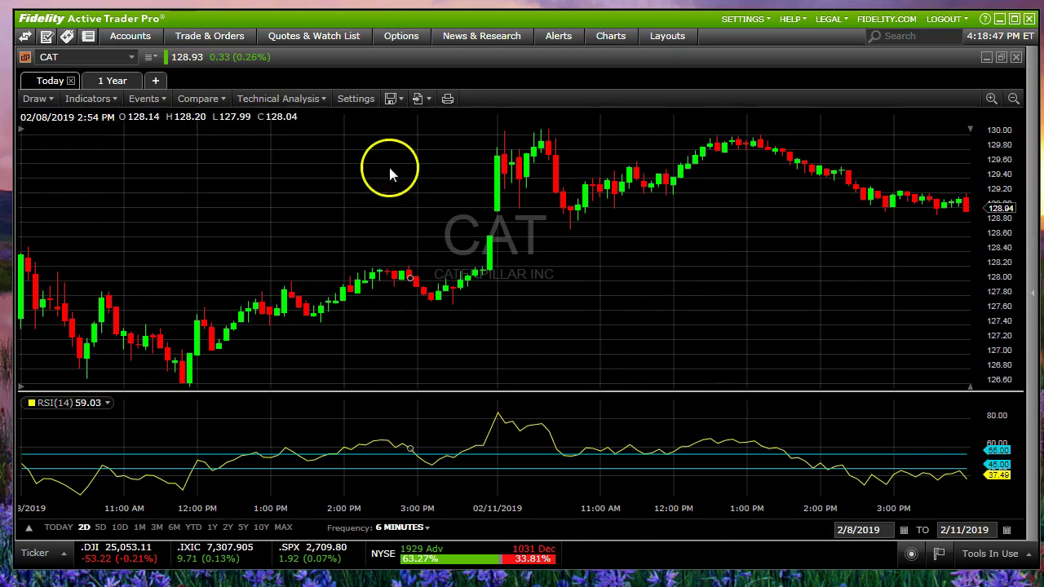
View the FB chart at the same frequency and return to the CAT chart
{"action": "left_click", "coordinate": [131, 56]}
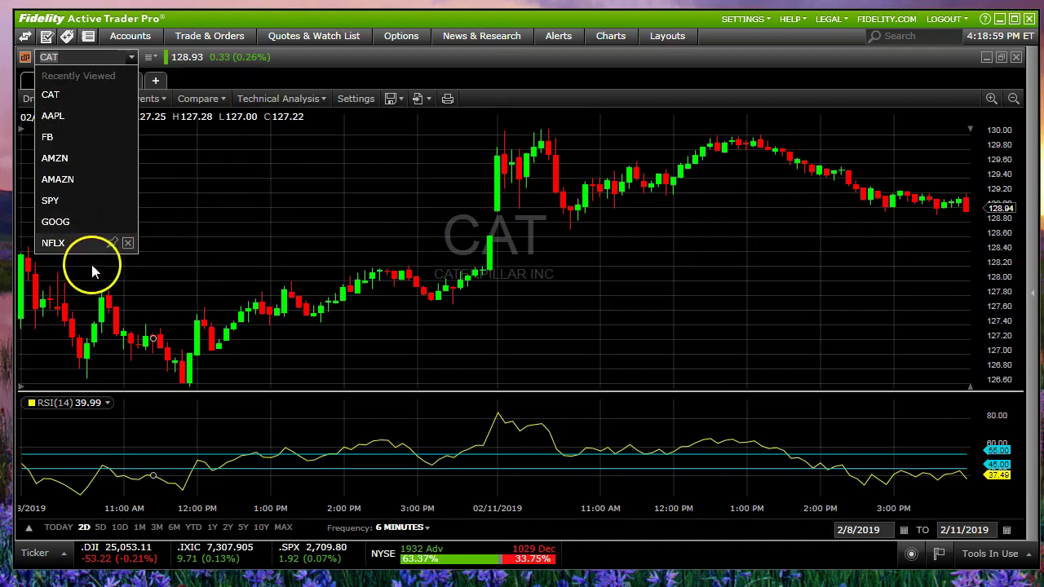
{"action": "left_click", "coordinate": [50, 137]}
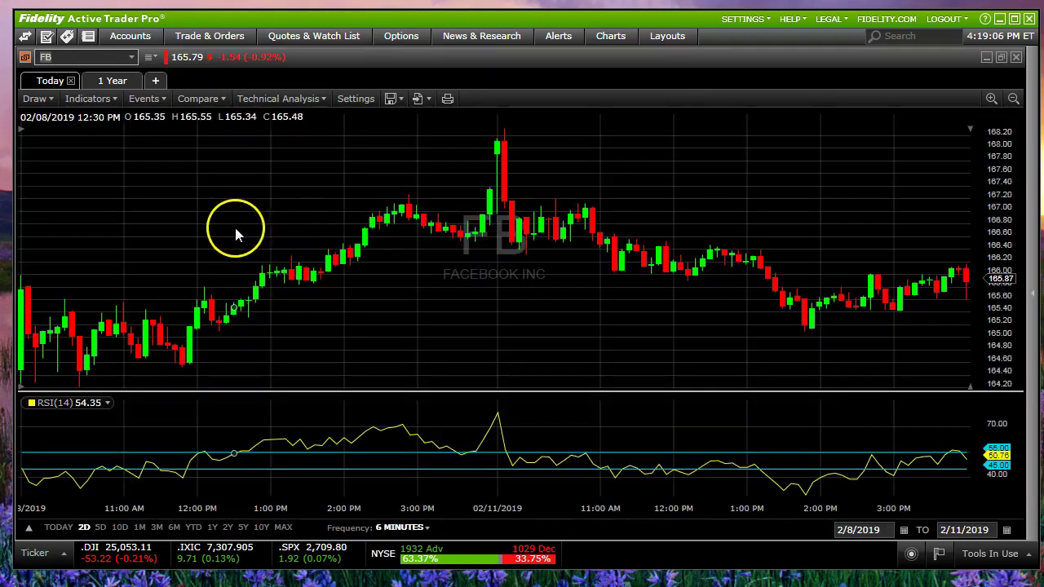
{"action": "left_click", "coordinate": [130, 57]}
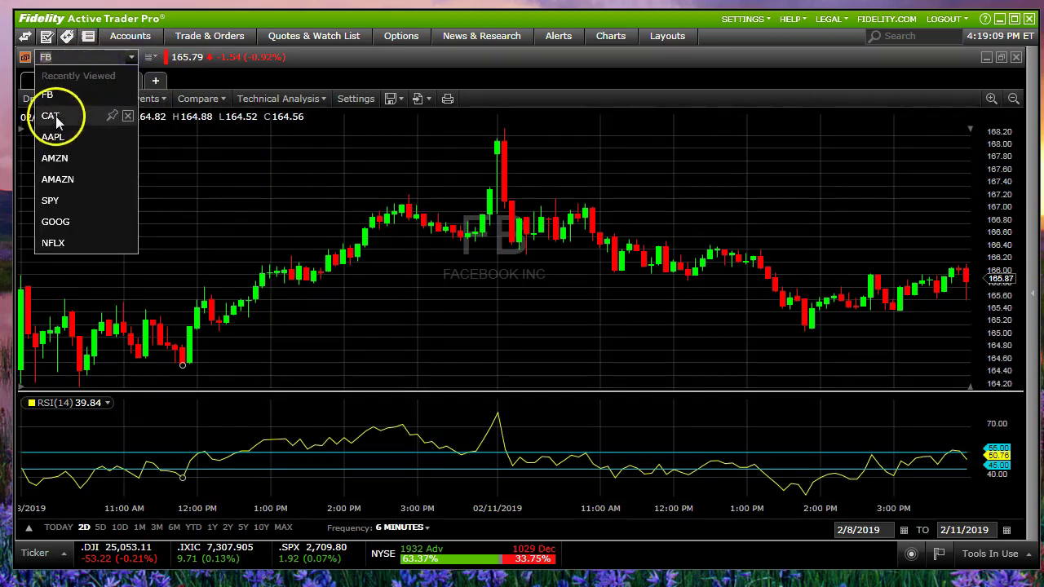
{"action": "left_click", "coordinate": [54, 114]}
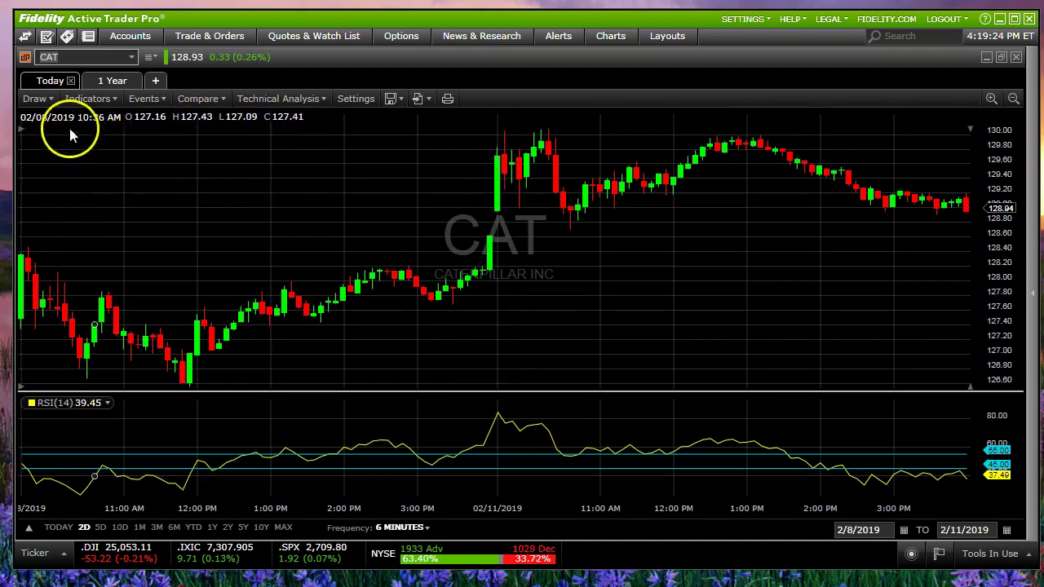
Draw a vertical line on the CAT chart at the start of the 02/11/2019 session
{"action": "left_click", "coordinate": [35, 99]}
{"action": "left_click", "coordinate": [246, 129]}
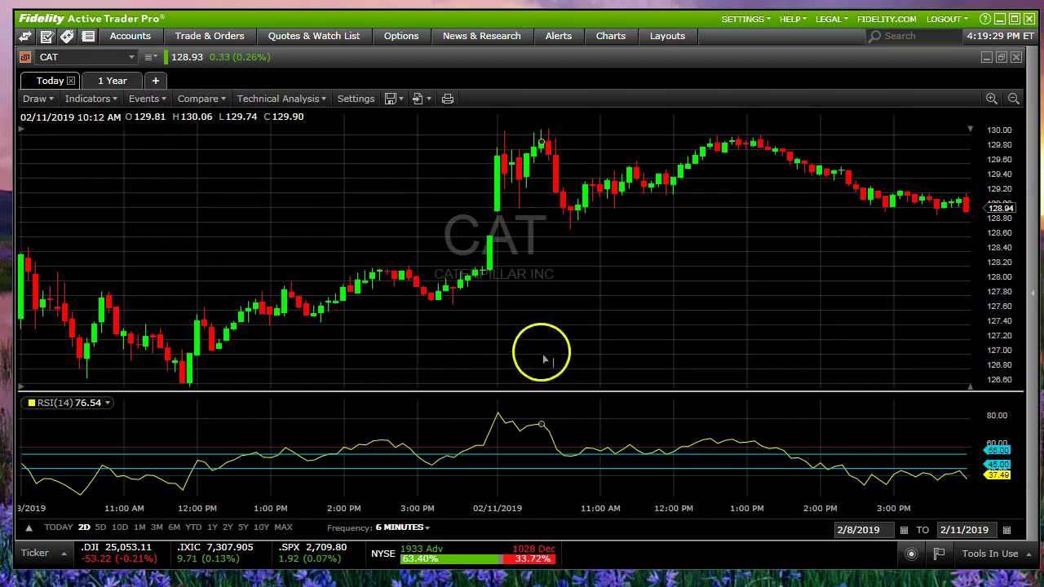
{"action": "left_click", "coordinate": [497, 310]}
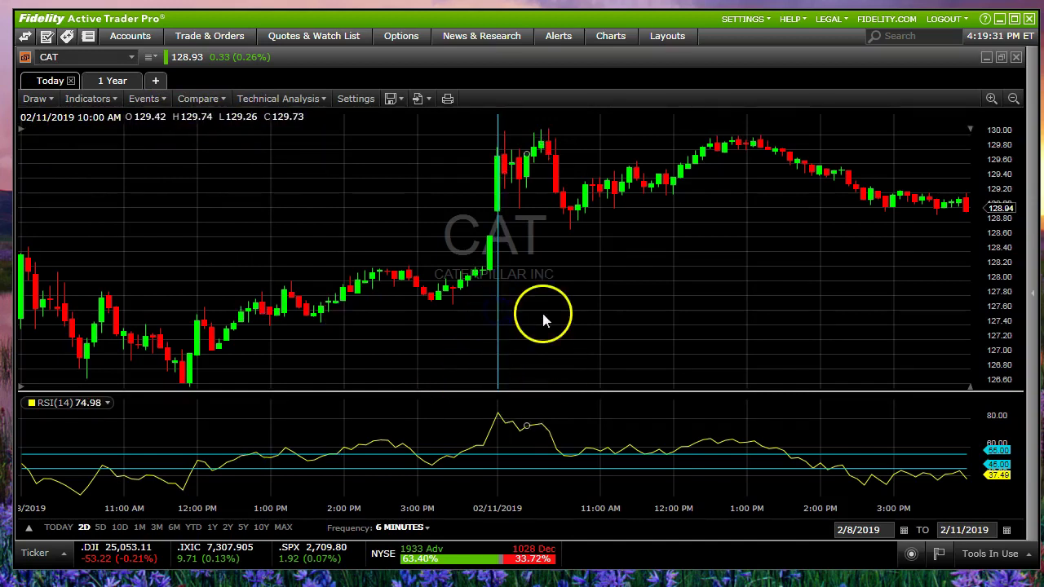
Change the vertical line's thickness to the second-thinnest option and apply it
{"action": "left_click", "coordinate": [499, 307]}
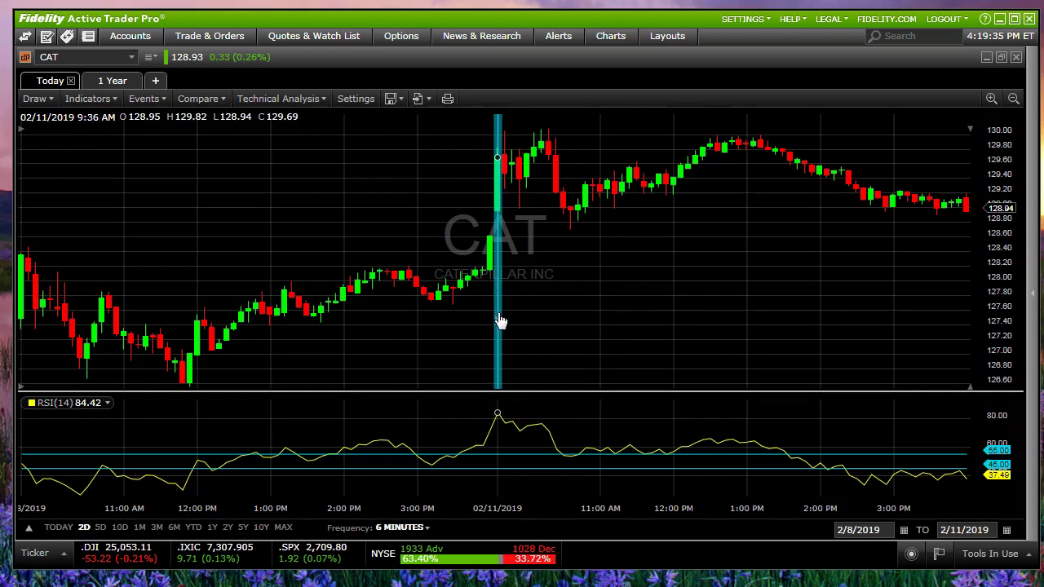
{"action": "double_click", "coordinate": [501, 315]}
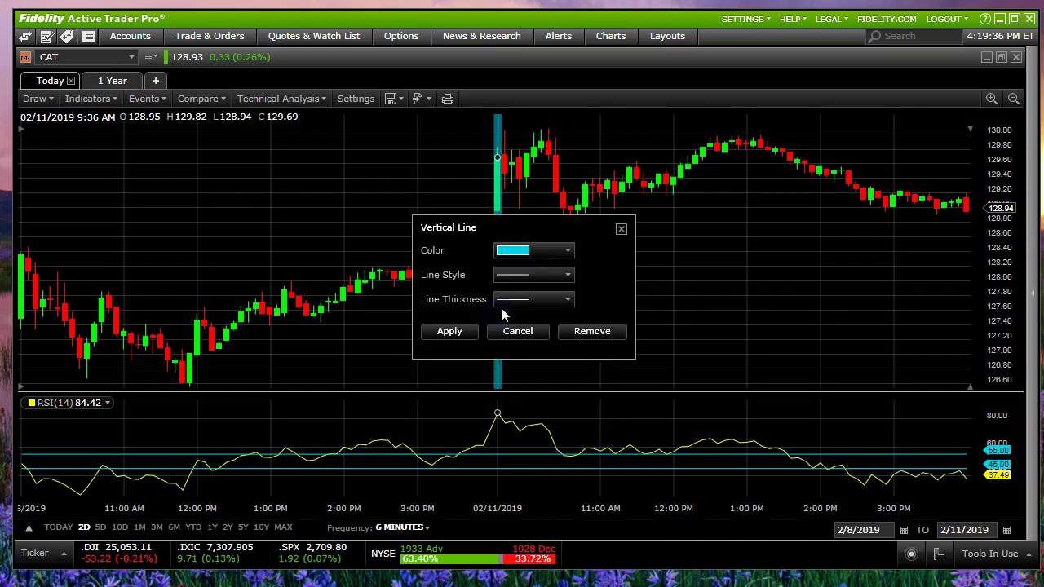
{"action": "left_click", "coordinate": [569, 300]}
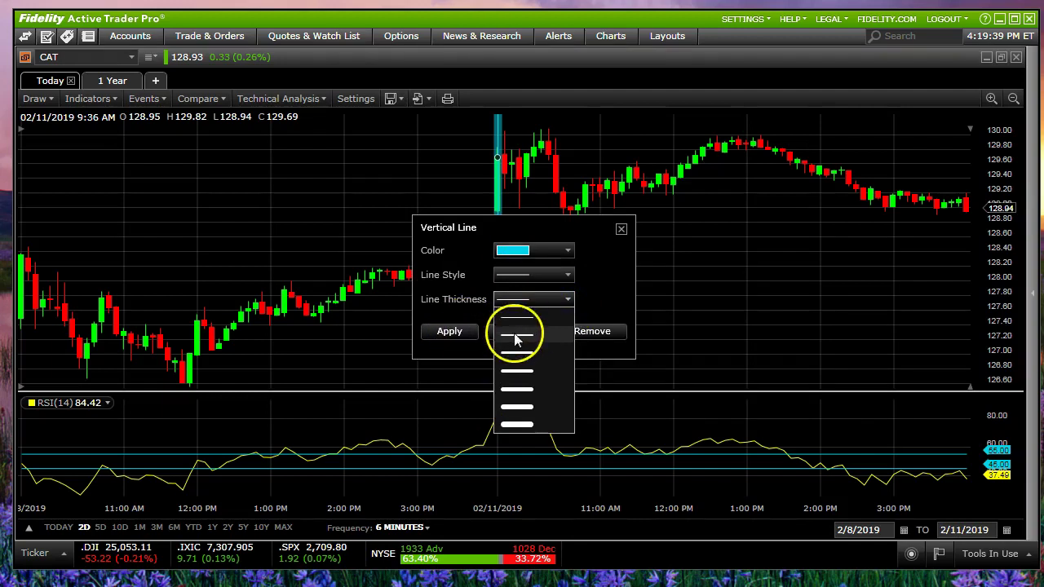
{"action": "left_click", "coordinate": [515, 339]}
{"action": "left_click", "coordinate": [462, 340]}
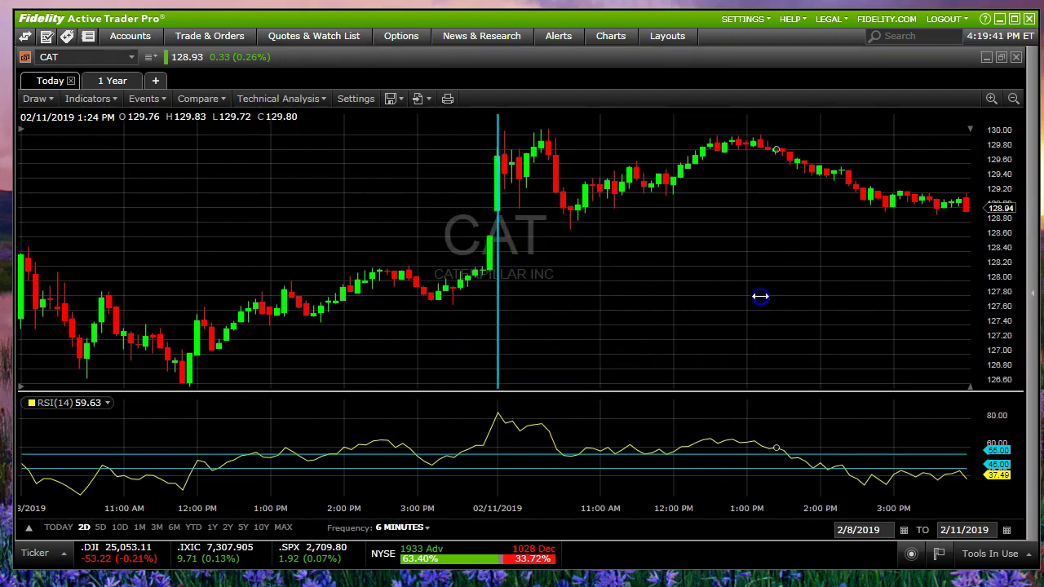
Turn on the display of extended hours in the chart settings and apply it
{"action": "left_click_drag", "start_coordinate": [761, 297], "coordinate": [767, 297]}
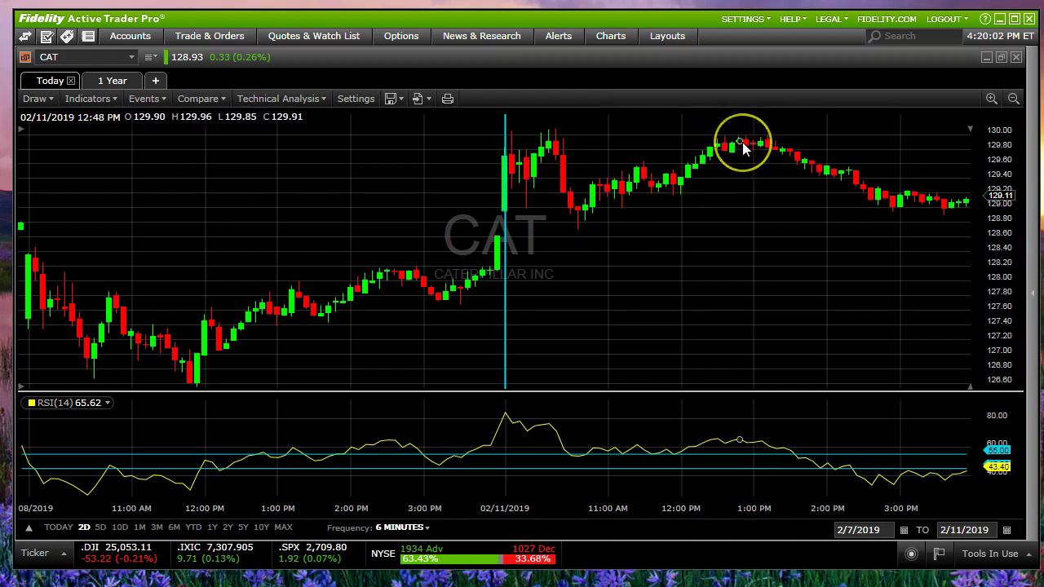
{"action": "left_click", "coordinate": [351, 98]}
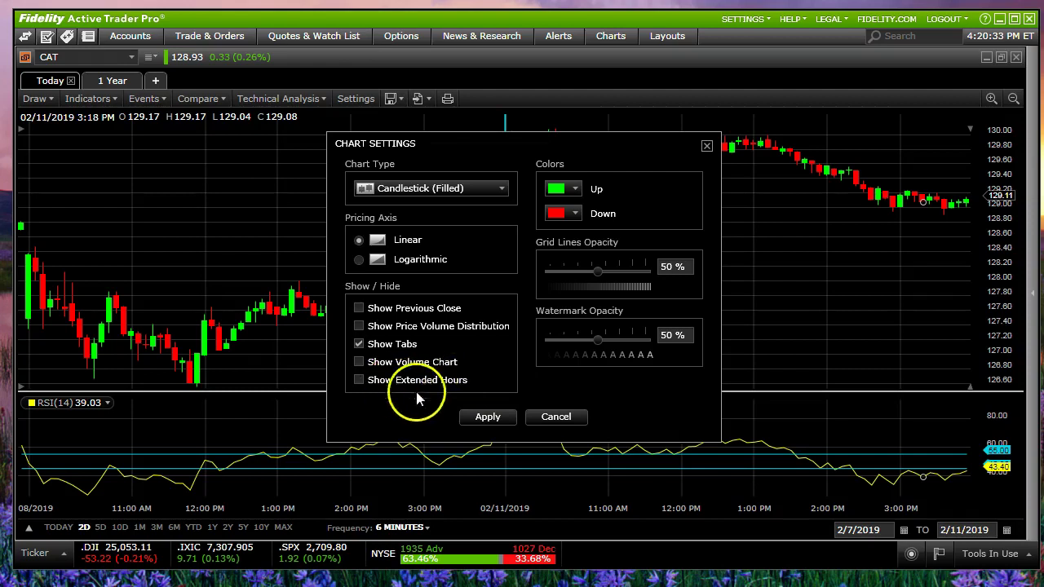
{"action": "left_click", "coordinate": [359, 381]}
{"action": "left_click", "coordinate": [481, 417]}
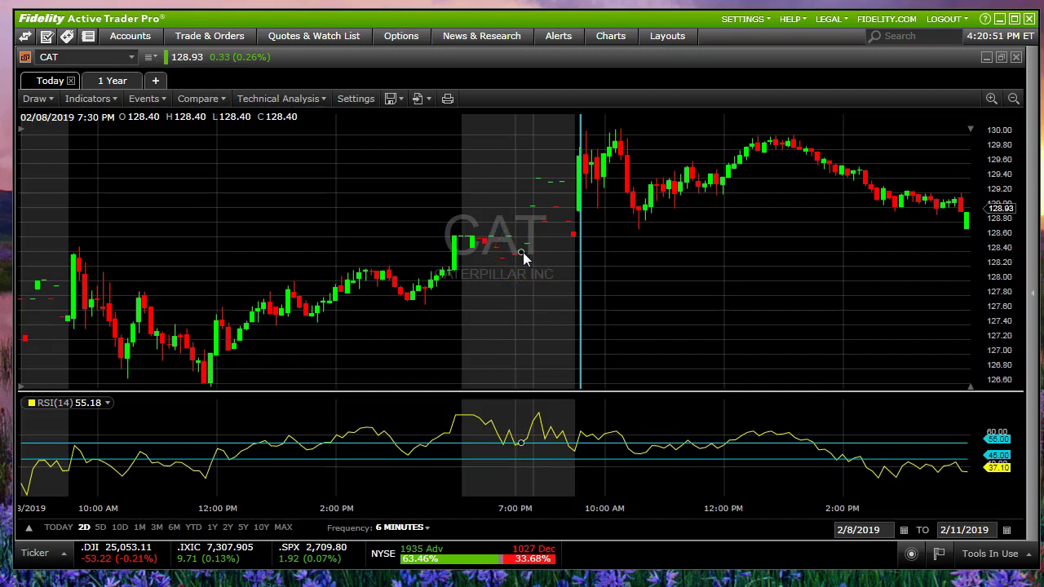
Turn off the display of extended hours in the chart settings and apply it
{"action": "left_click", "coordinate": [356, 98]}
{"action": "left_click", "coordinate": [358, 380]}
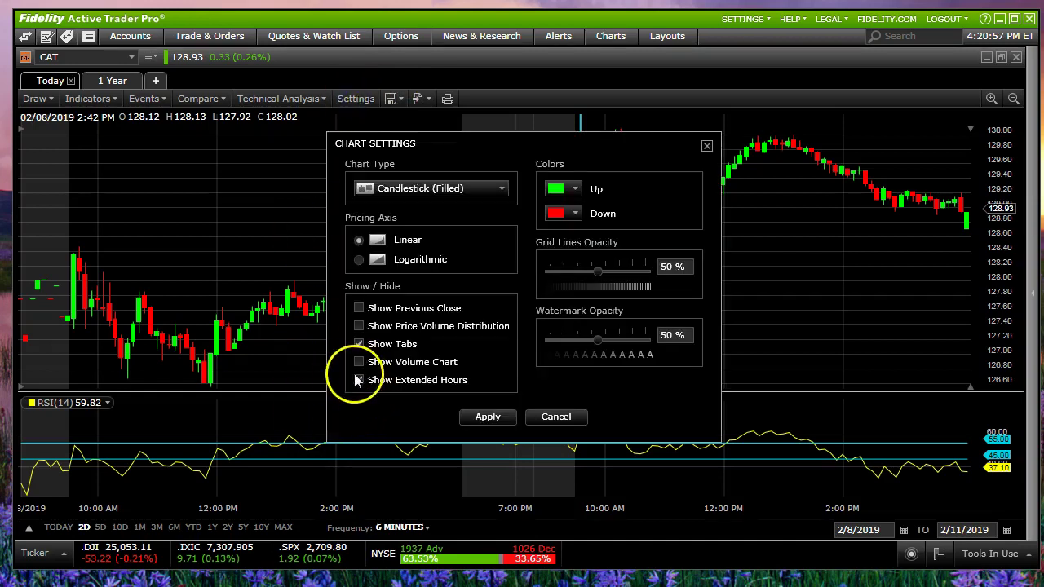
{"action": "left_click", "coordinate": [358, 380]}
{"action": "left_click", "coordinate": [493, 418]}
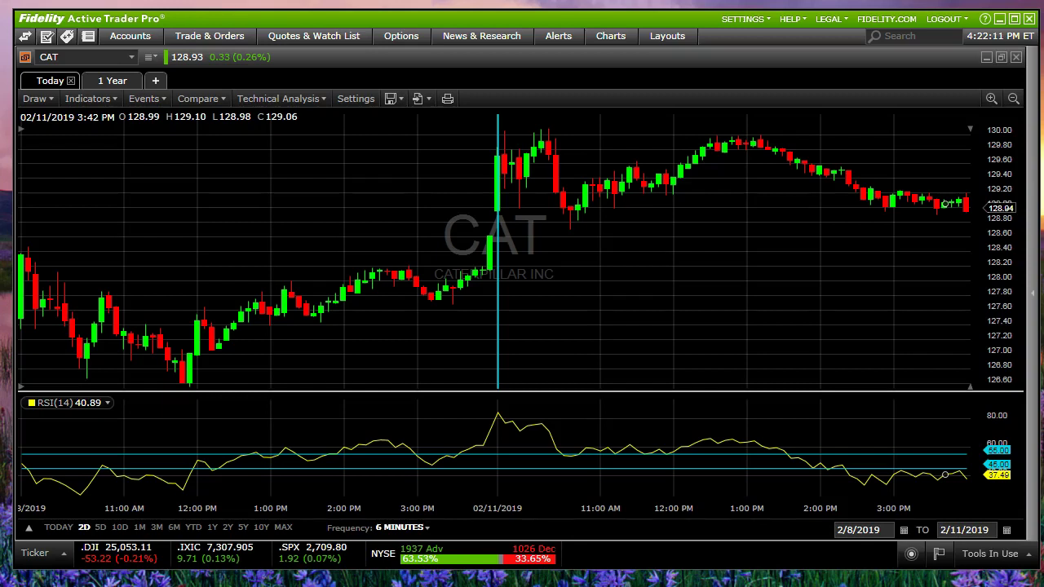
Preview available indicators on the CAT chart, including Keltner Bands, Aroon and Average True Range, without adding any
{"action": "left_click", "coordinate": [36, 98]}
{"action": "left_click", "coordinate": [96, 94]}
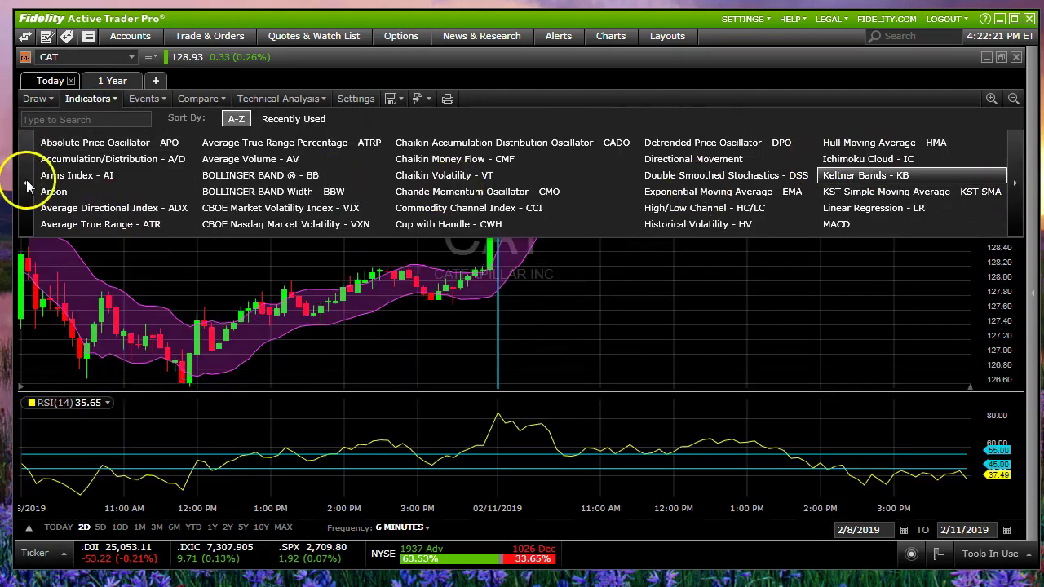
{"action": "left_click", "coordinate": [30, 188]}
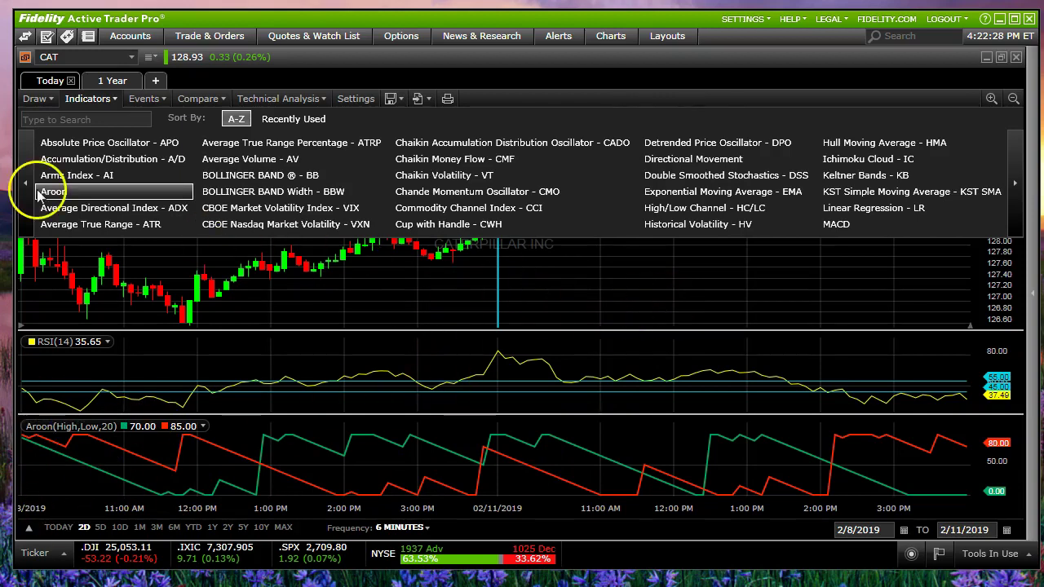
{"action": "key", "text": "Down"}
{"action": "key", "text": "Down"}
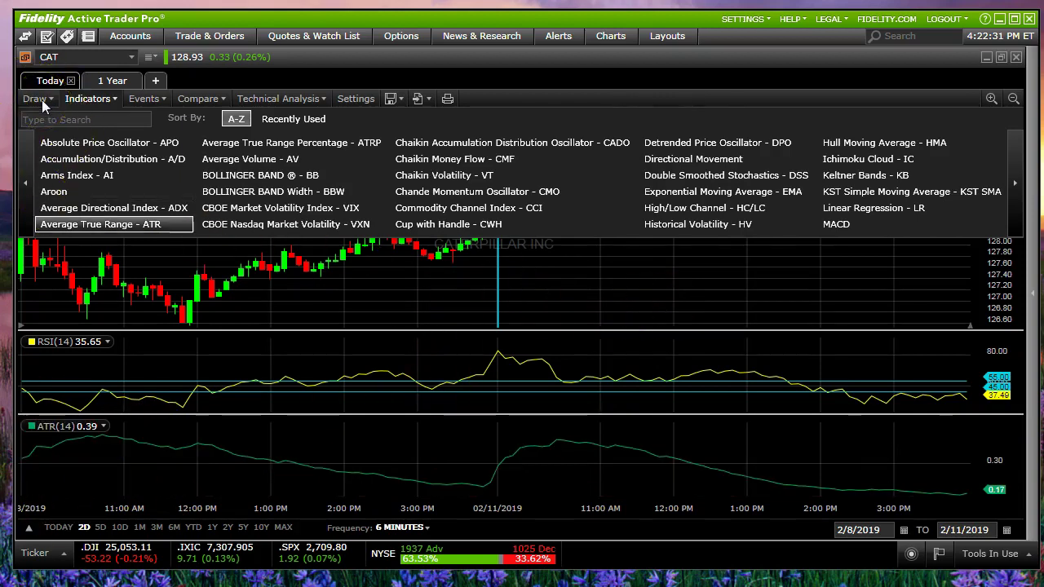
{"action": "left_click", "coordinate": [41, 100]}
{"action": "left_click", "coordinate": [41, 99]}
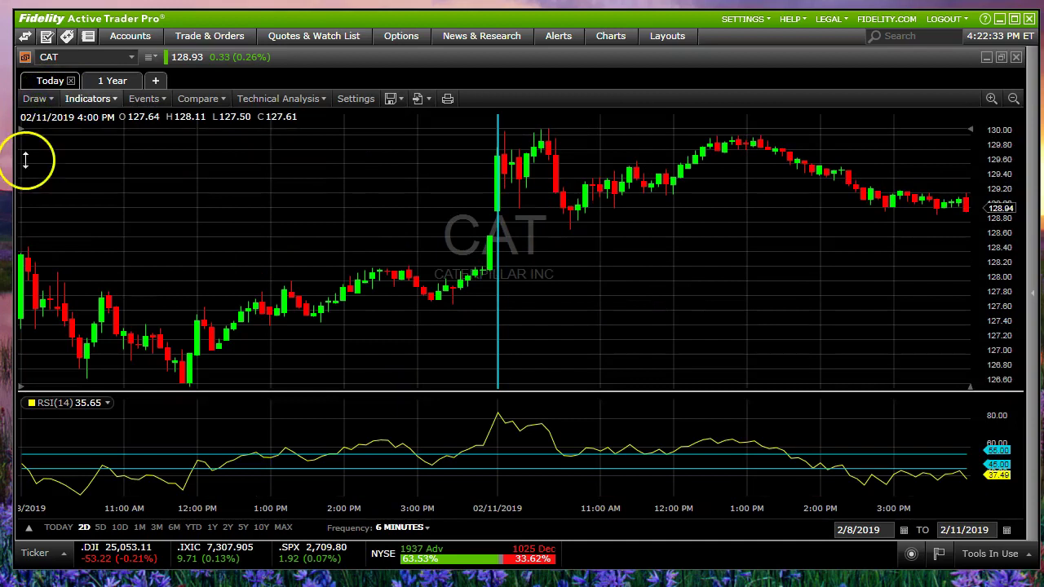
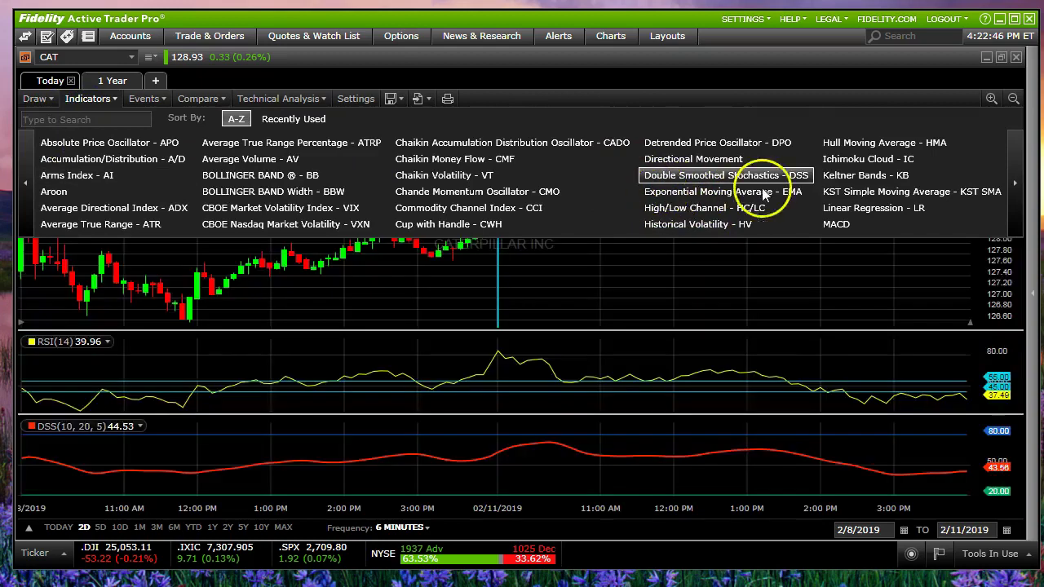
Add an Exponential Moving Average indicator to the CAT chart and set its period to 24
{"action": "left_click", "coordinate": [690, 193]}
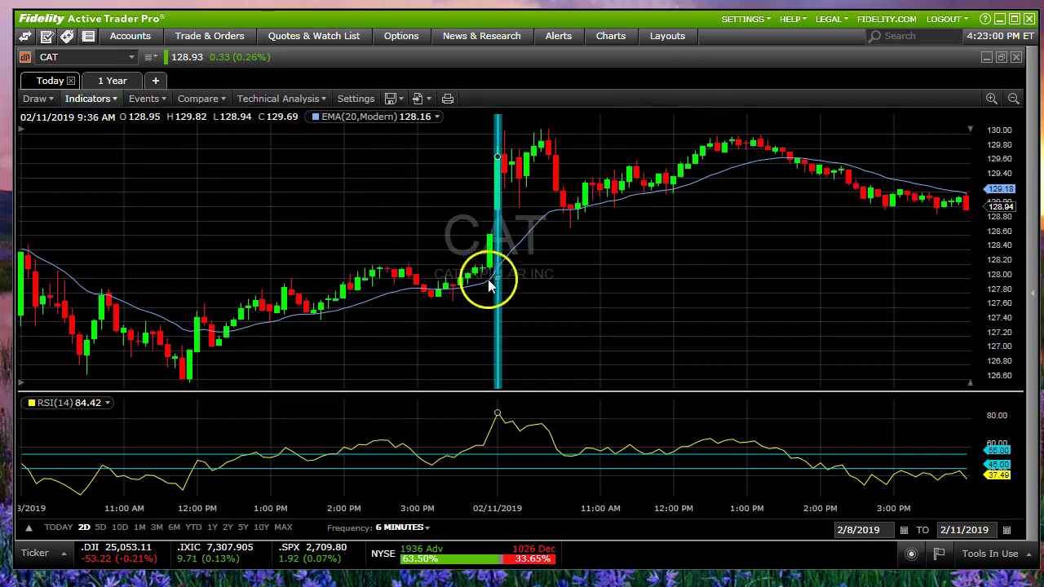
{"action": "right_click", "coordinate": [340, 116]}
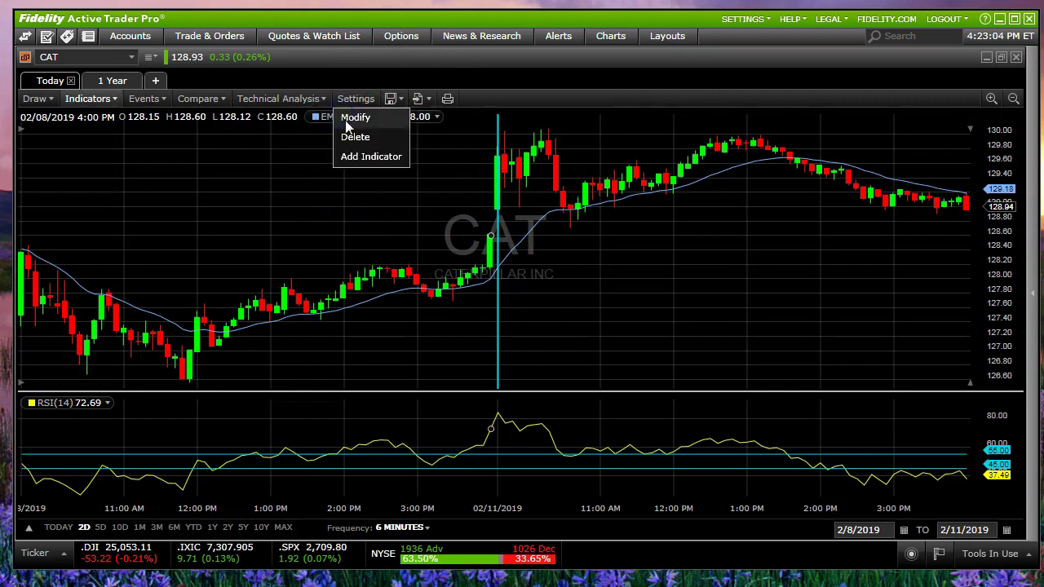
{"action": "left_click", "coordinate": [336, 117]}
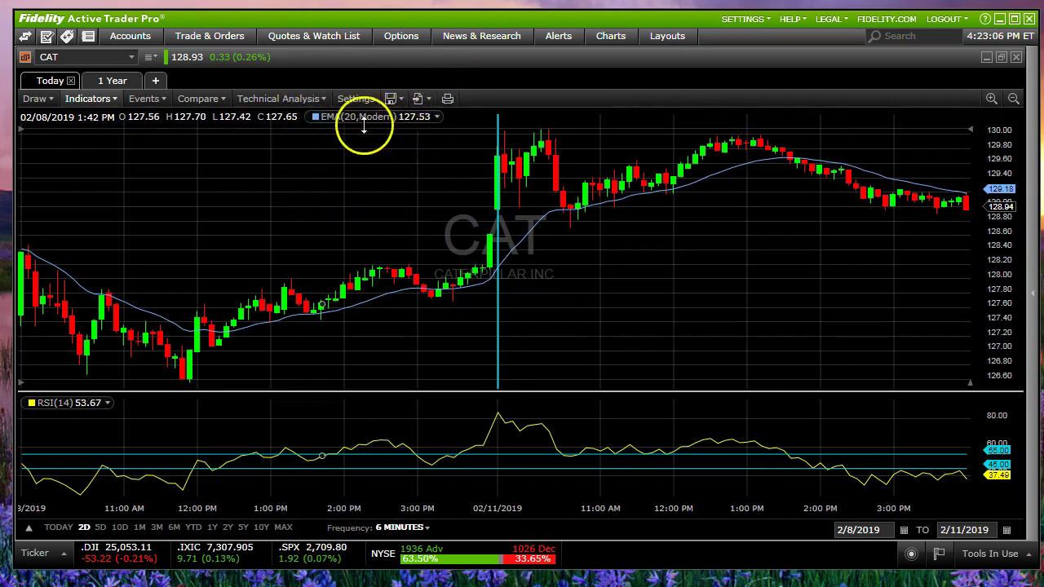
{"action": "right_click", "coordinate": [366, 117]}
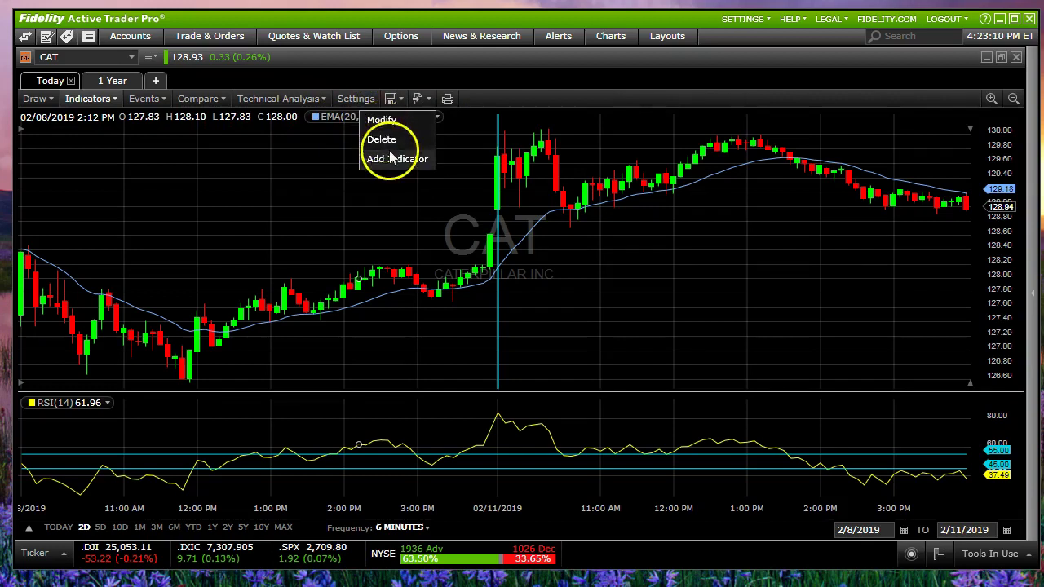
{"action": "left_click", "coordinate": [382, 120]}
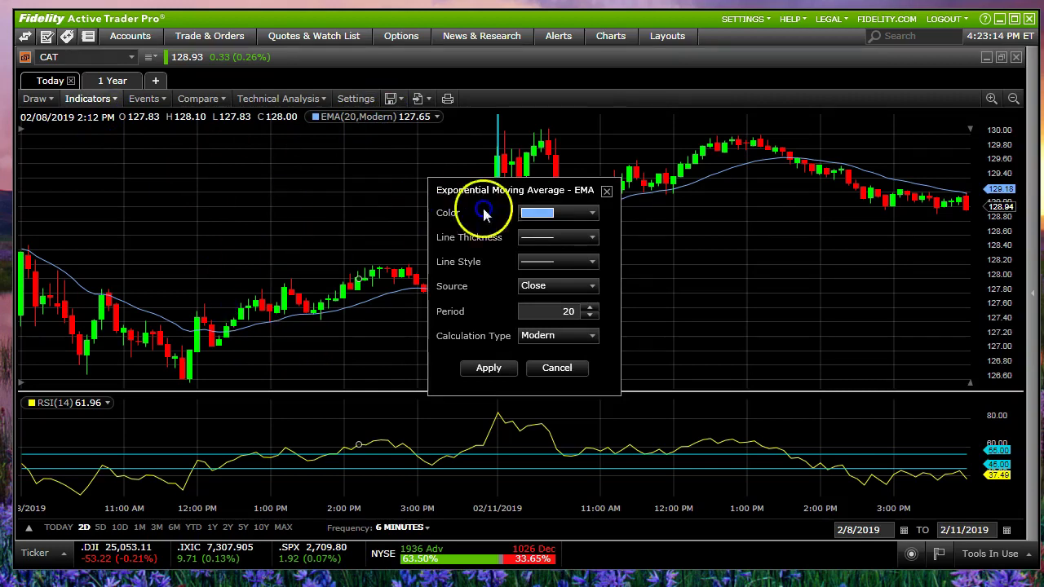
{"action": "left_click", "coordinate": [590, 308]}
{"action": "left_click", "coordinate": [591, 307]}
{"action": "left_click", "coordinate": [591, 307]}
{"action": "left_click", "coordinate": [591, 307]}
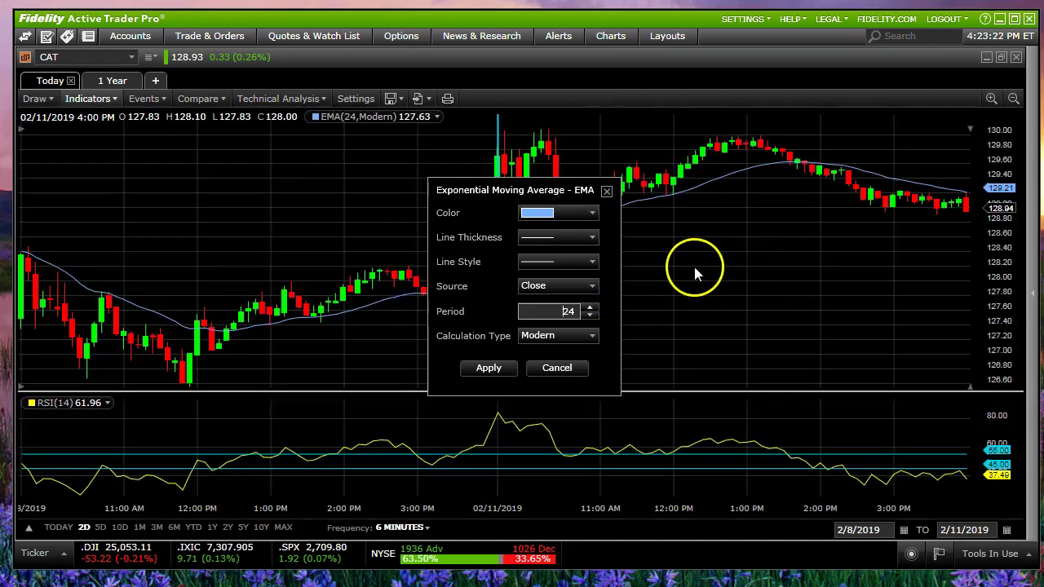
Format the 24-period EMA line with a cyan color and the second-thinnest line thickness, and apply the settings
{"action": "left_click", "coordinate": [592, 212]}
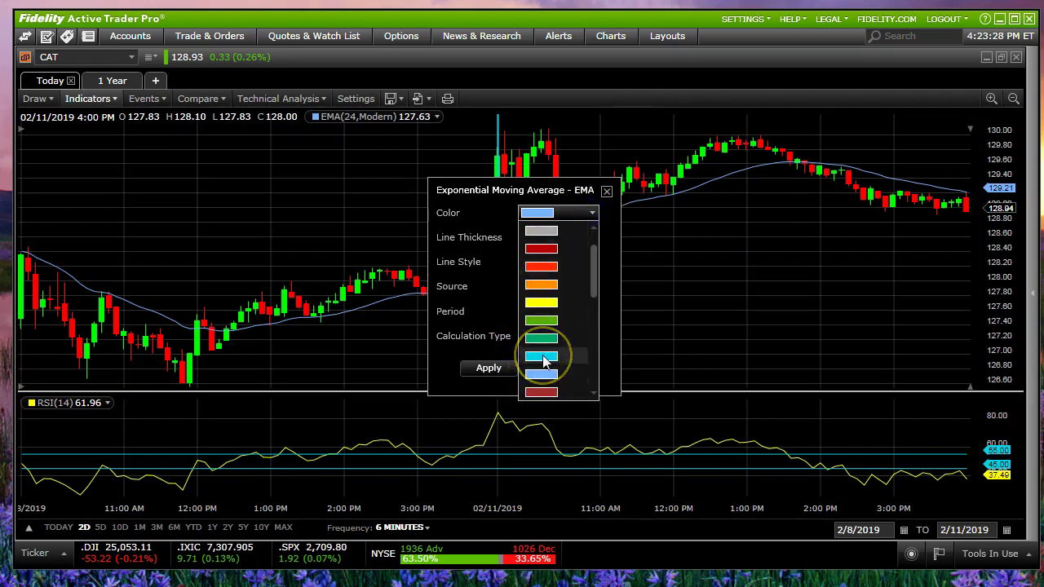
{"action": "left_click", "coordinate": [542, 356]}
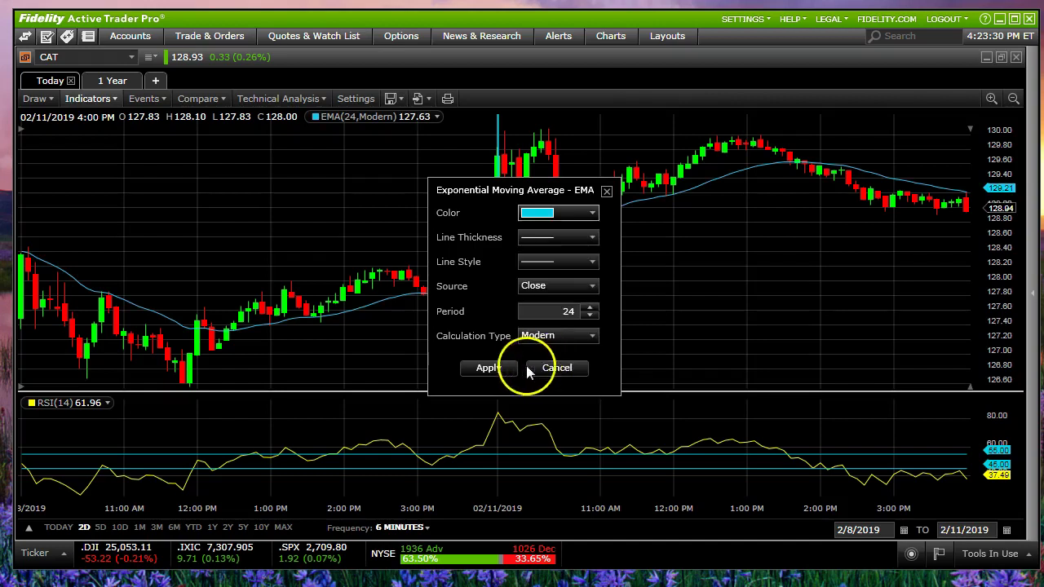
{"action": "left_click", "coordinate": [590, 263]}
{"action": "left_click", "coordinate": [591, 262]}
{"action": "left_click", "coordinate": [595, 284]}
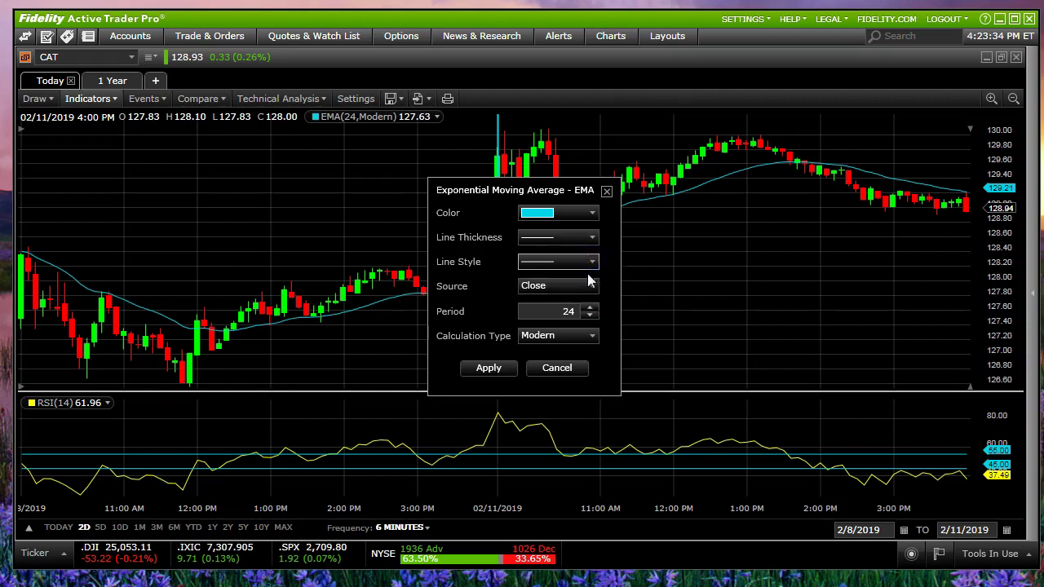
{"action": "left_click", "coordinate": [591, 236]}
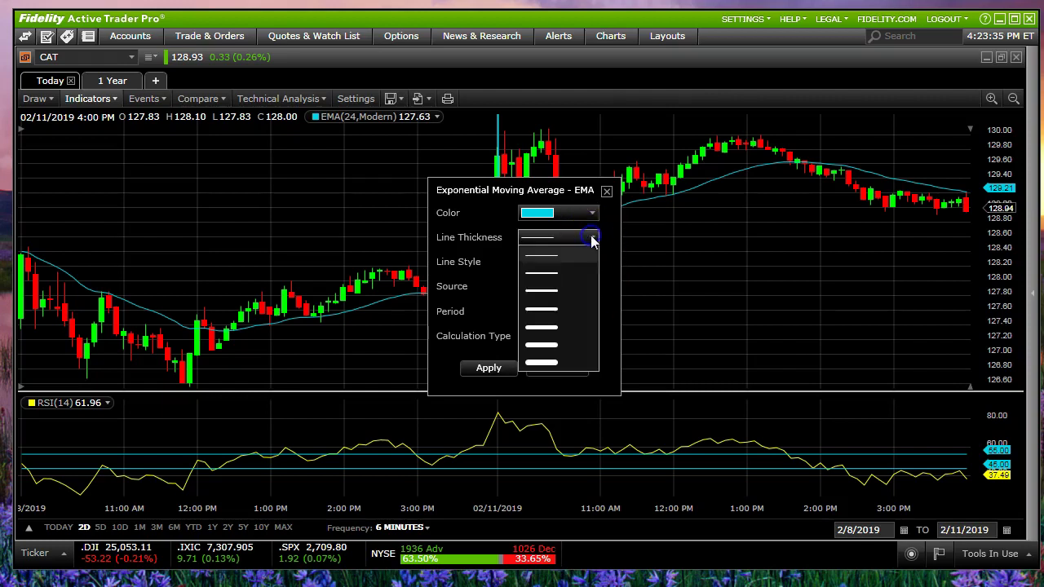
{"action": "left_click", "coordinate": [548, 279]}
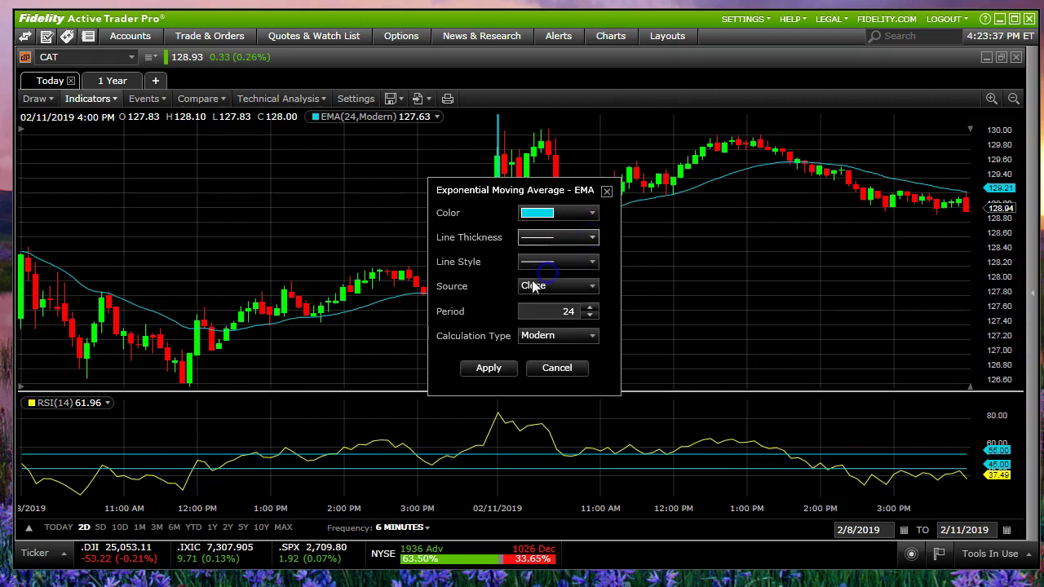
{"action": "left_click", "coordinate": [488, 368]}
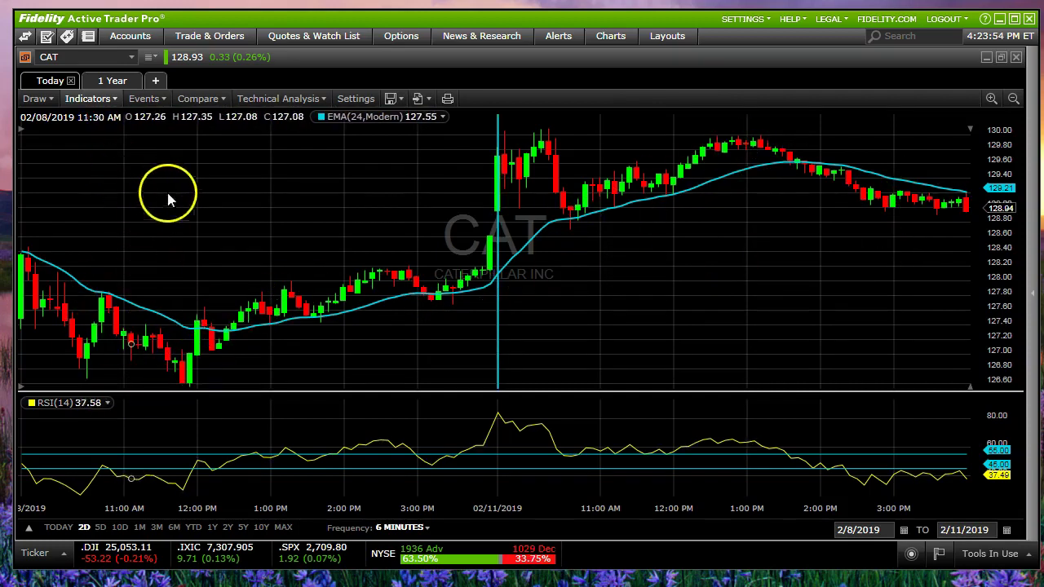
Add a second Exponential Moving Average indicator to the CAT chart
{"action": "left_click", "coordinate": [36, 98]}
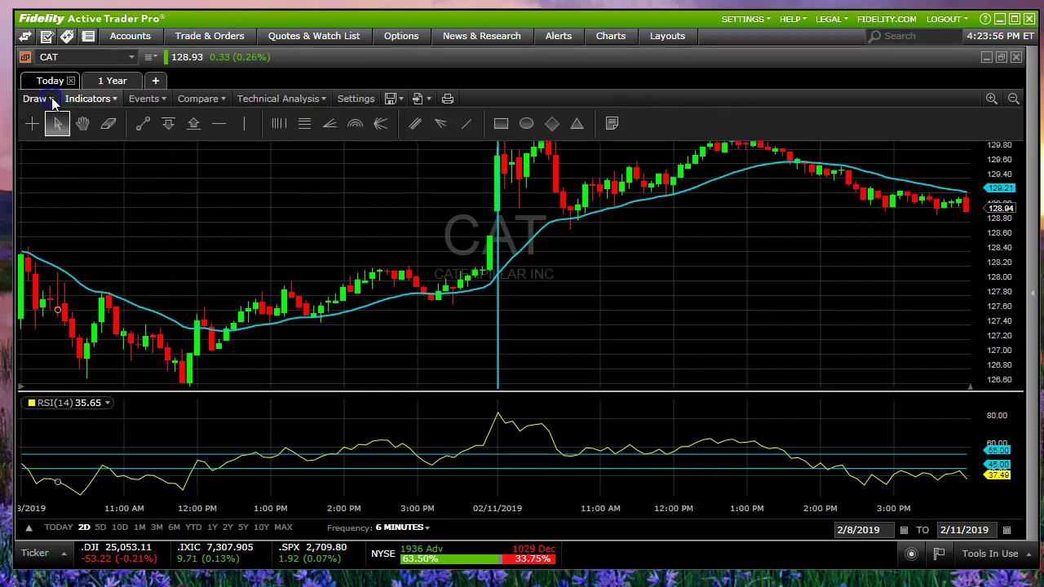
{"action": "left_click", "coordinate": [96, 103]}
{"action": "left_click", "coordinate": [694, 160]}
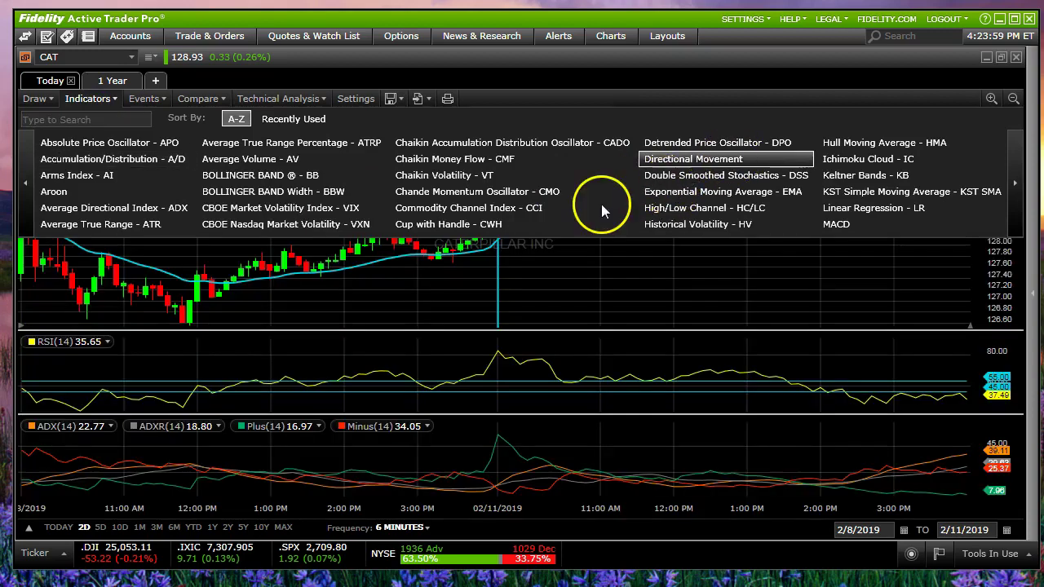
{"action": "left_click", "coordinate": [681, 193]}
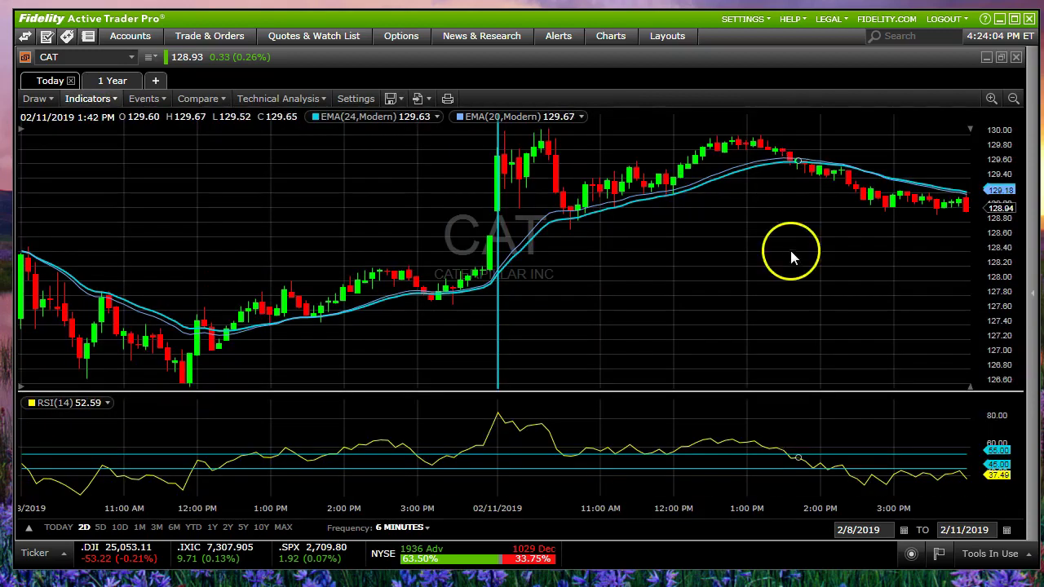
Modify the second EMA to use the second-thinnest line thickness and a period of 12
{"action": "right_click", "coordinate": [505, 117]}
{"action": "left_click", "coordinate": [523, 118]}
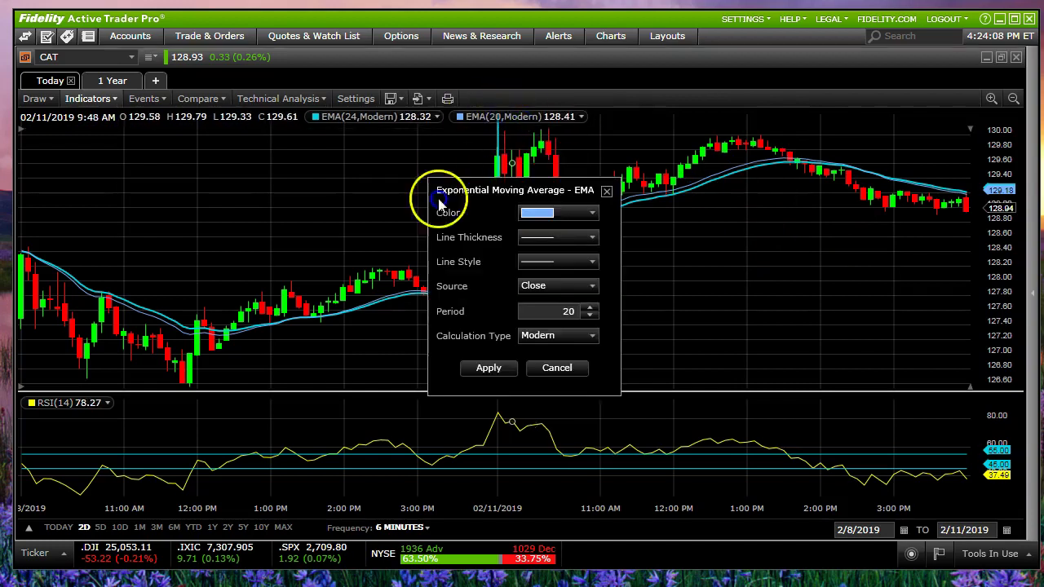
{"action": "left_click", "coordinate": [596, 236]}
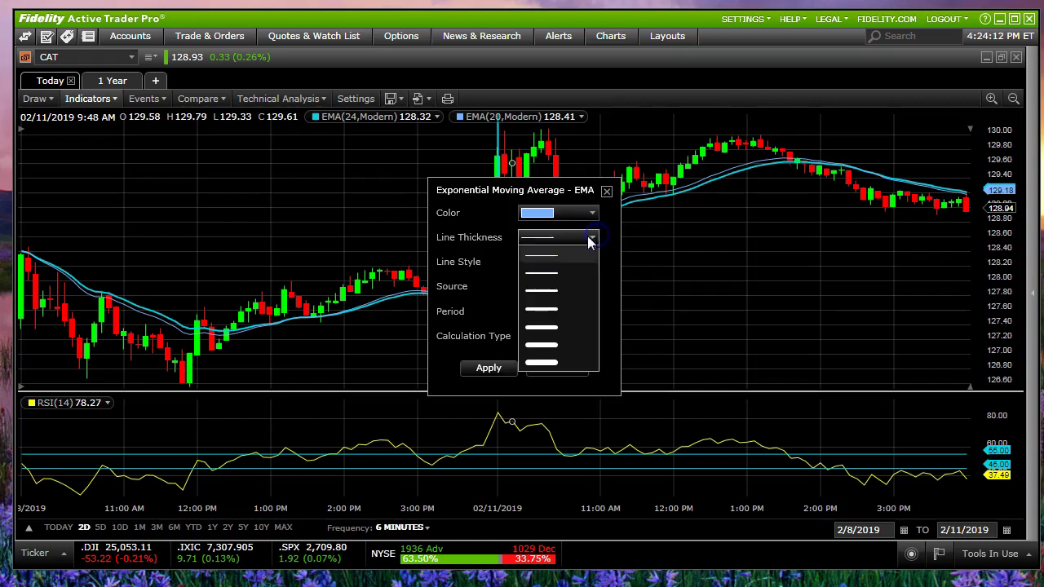
{"action": "left_click", "coordinate": [550, 279]}
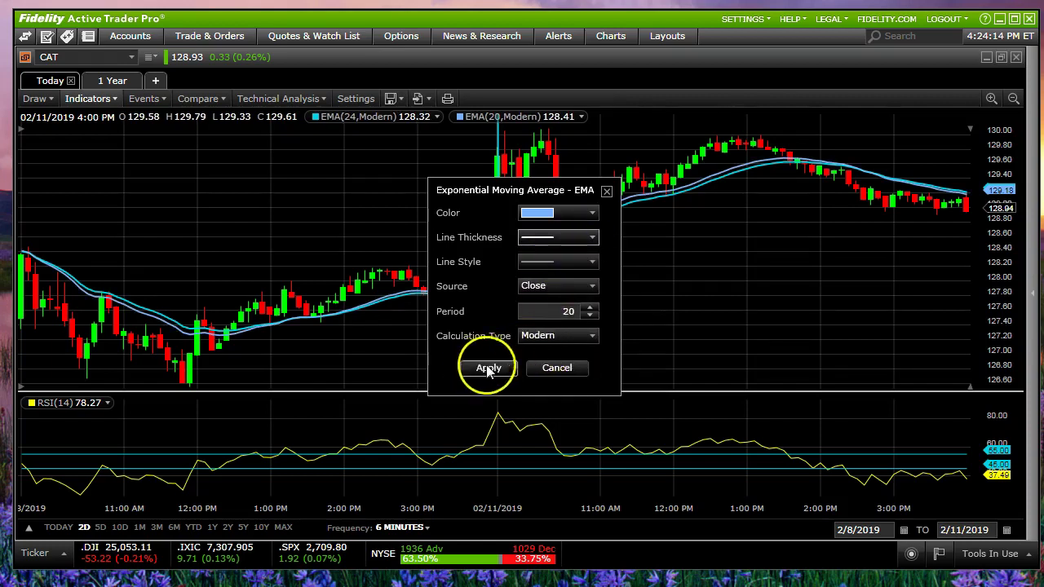
{"action": "double_click", "coordinate": [571, 313]}
{"action": "type", "text": "12"}
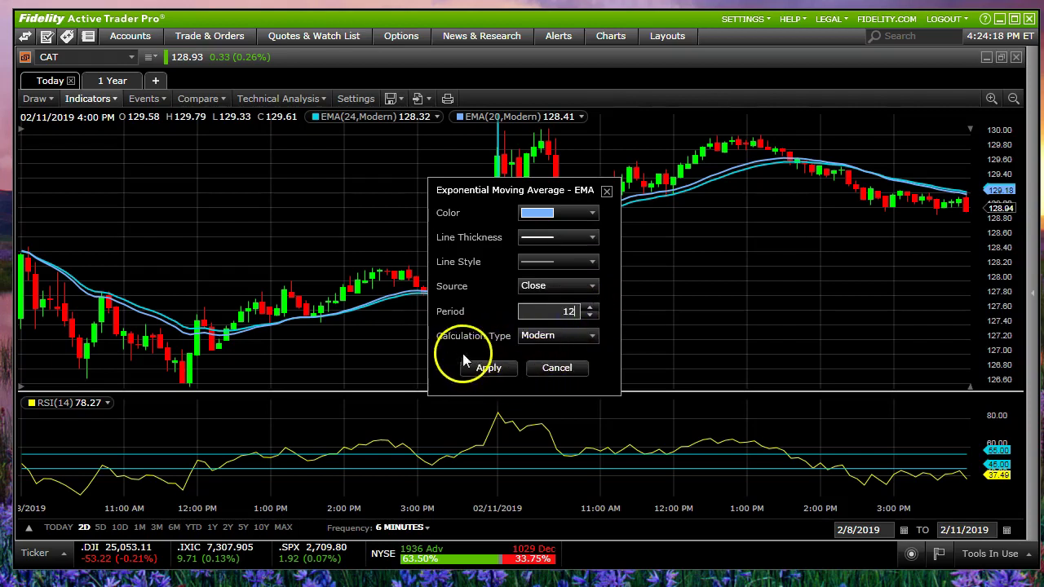
Color the 12-period EMA yellow and apply its settings
{"action": "left_click", "coordinate": [594, 212]}
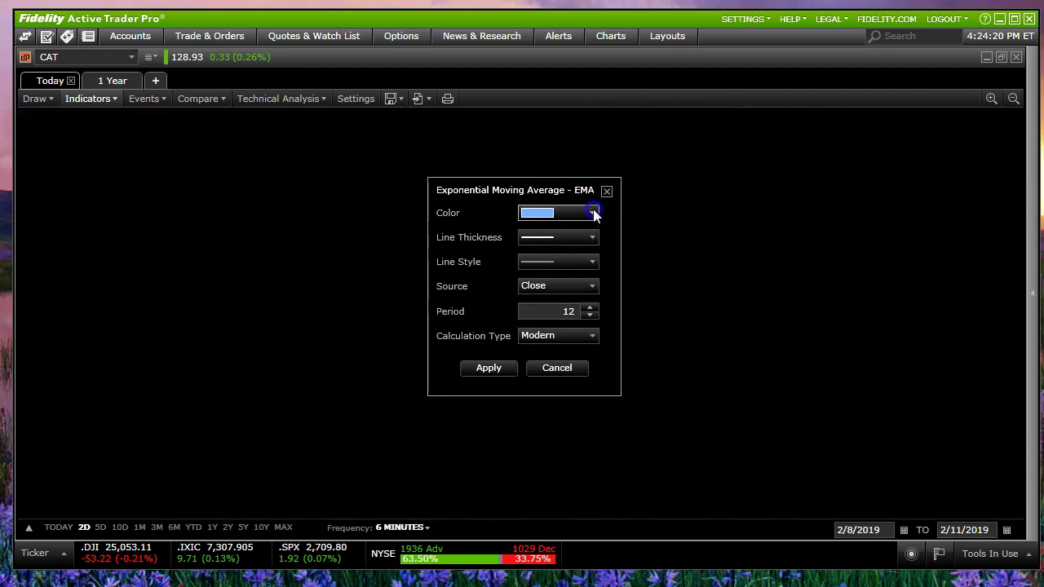
{"action": "left_click", "coordinate": [542, 303]}
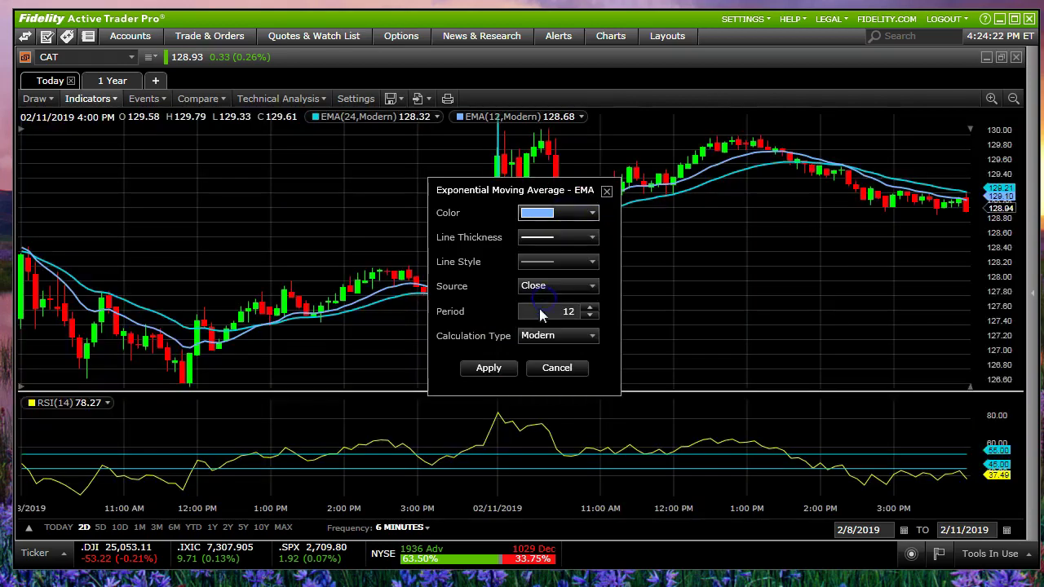
{"action": "left_click", "coordinate": [491, 368]}
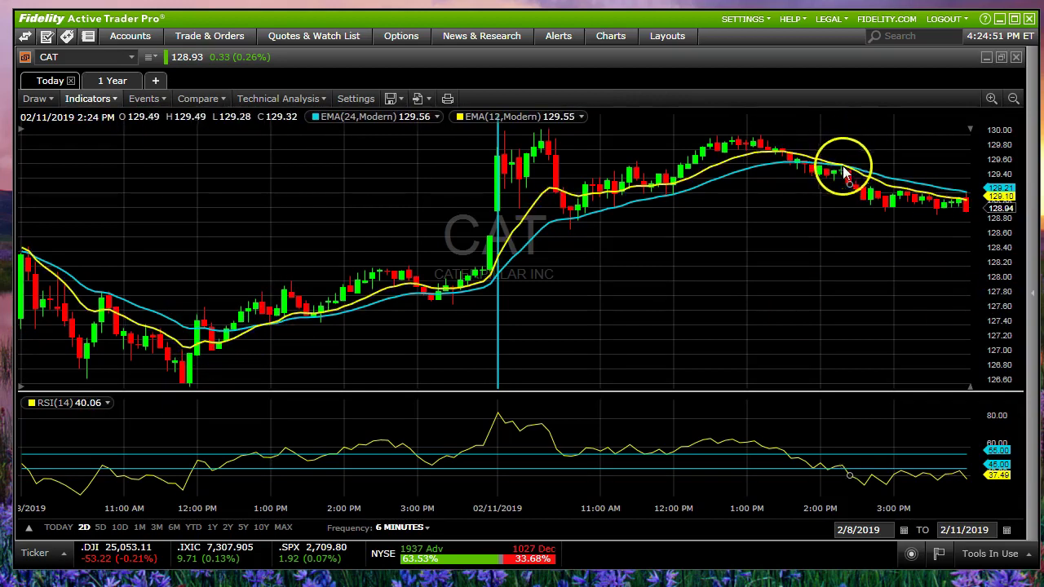
Pan the CAT chart back to the 2/7/2019 session and return to the latest 2/11/2019 candles
{"action": "left_click_drag", "start_coordinate": [361, 340], "coordinate": [541, 338]}
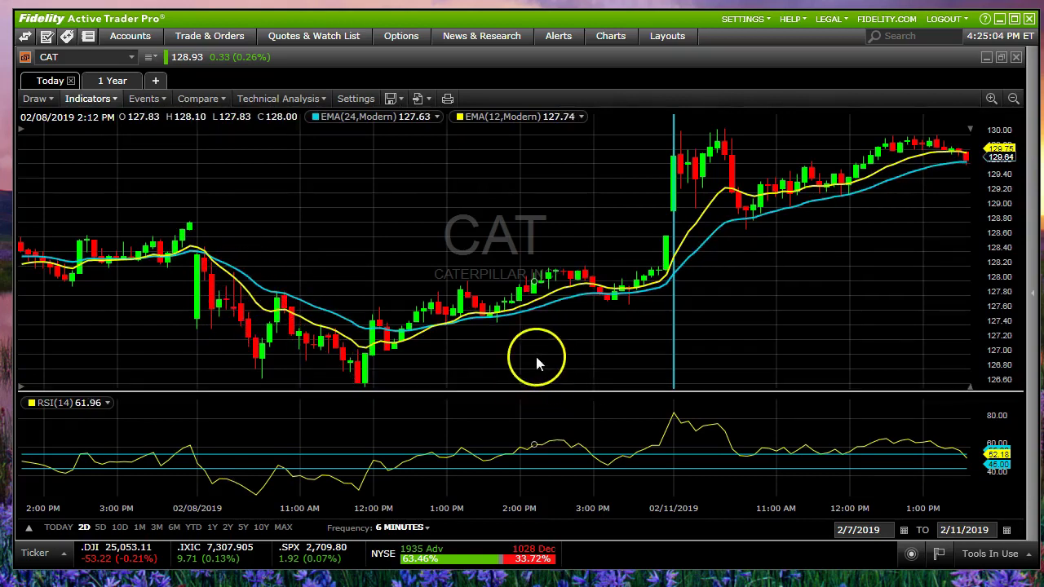
{"action": "left_click_drag", "start_coordinate": [786, 321], "coordinate": [752, 314]}
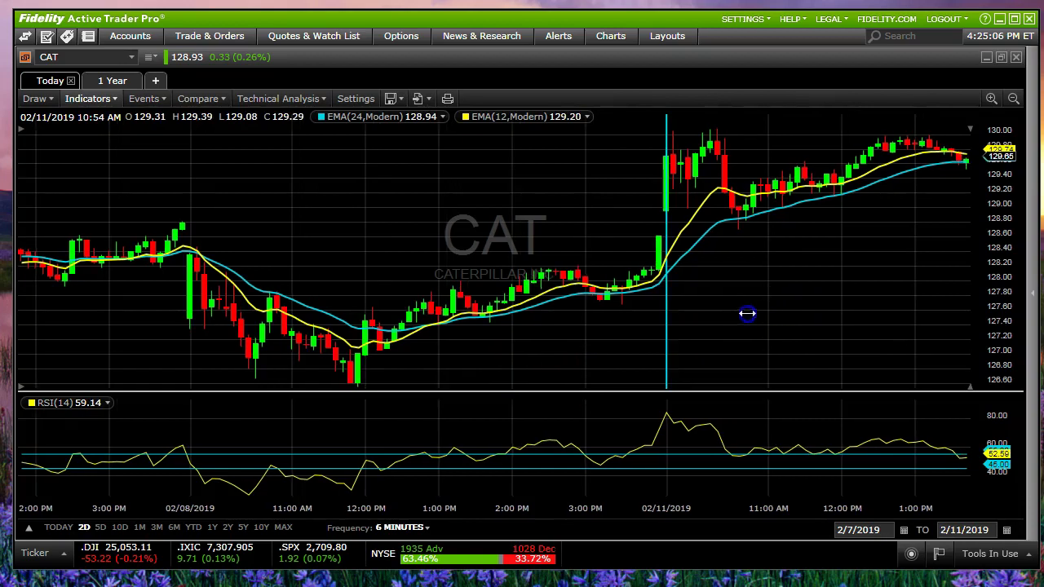
{"action": "left_click_drag", "start_coordinate": [642, 310], "coordinate": [216, 301]}
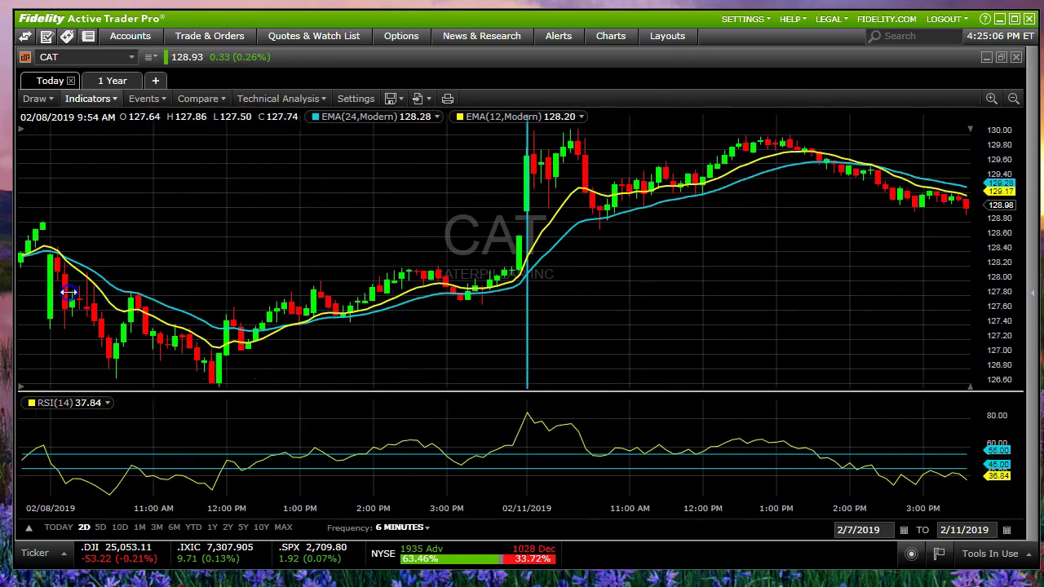
{"action": "left_click", "coordinate": [903, 327]}
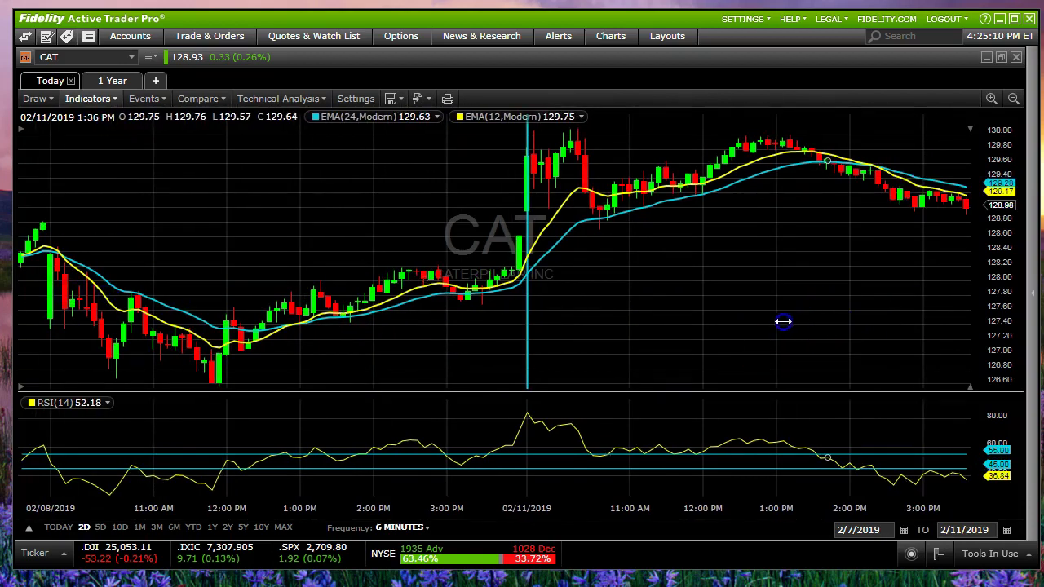
{"action": "left_click_drag", "start_coordinate": [783, 321], "coordinate": [754, 321]}
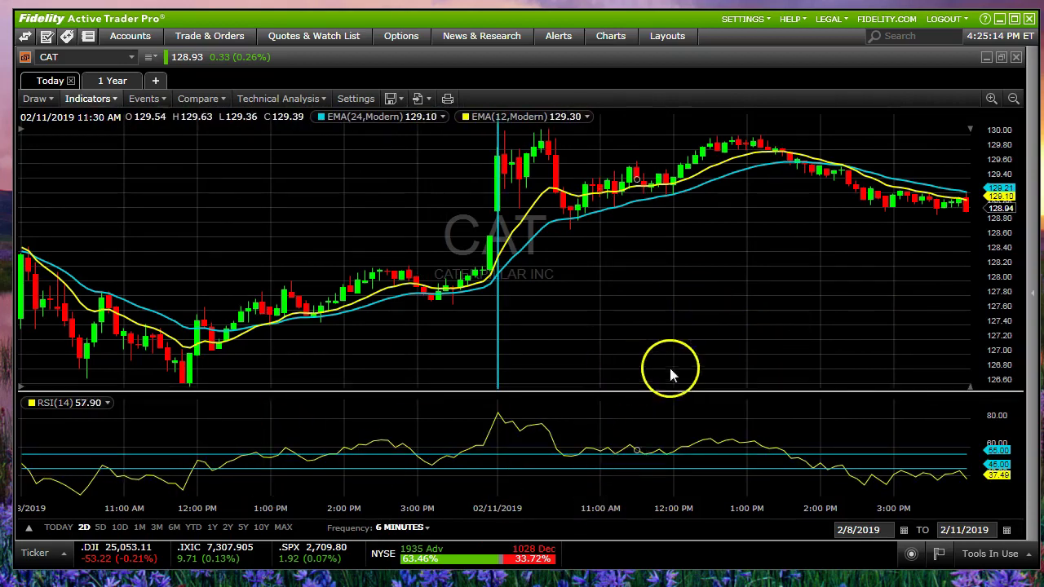
Shift the chart's time range to leave blank space after the last candle, extending it to 2/12/2019
{"action": "left_click_drag", "start_coordinate": [858, 179], "coordinate": [868, 227]}
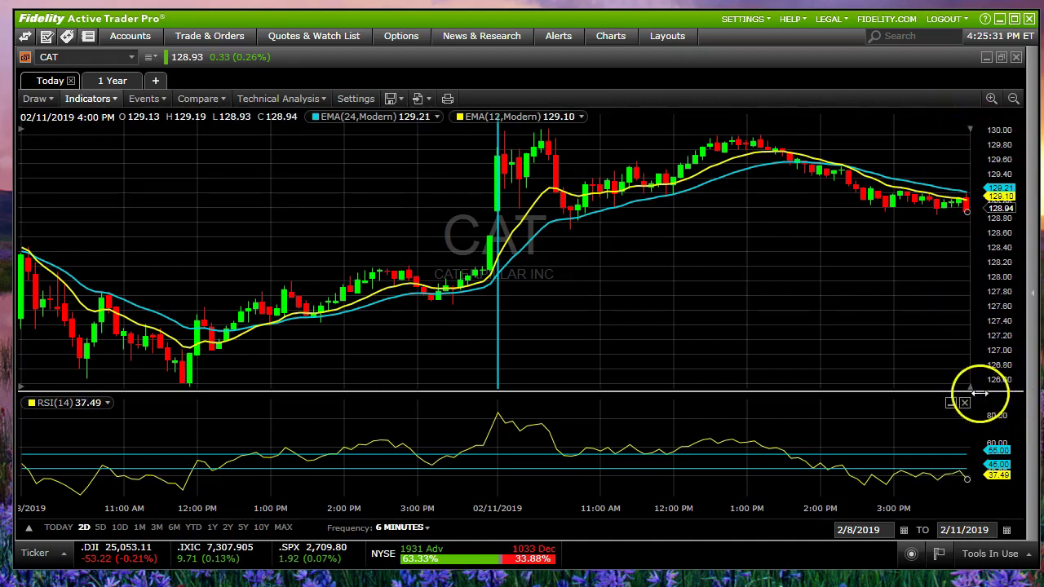
{"action": "left_click", "coordinate": [969, 315]}
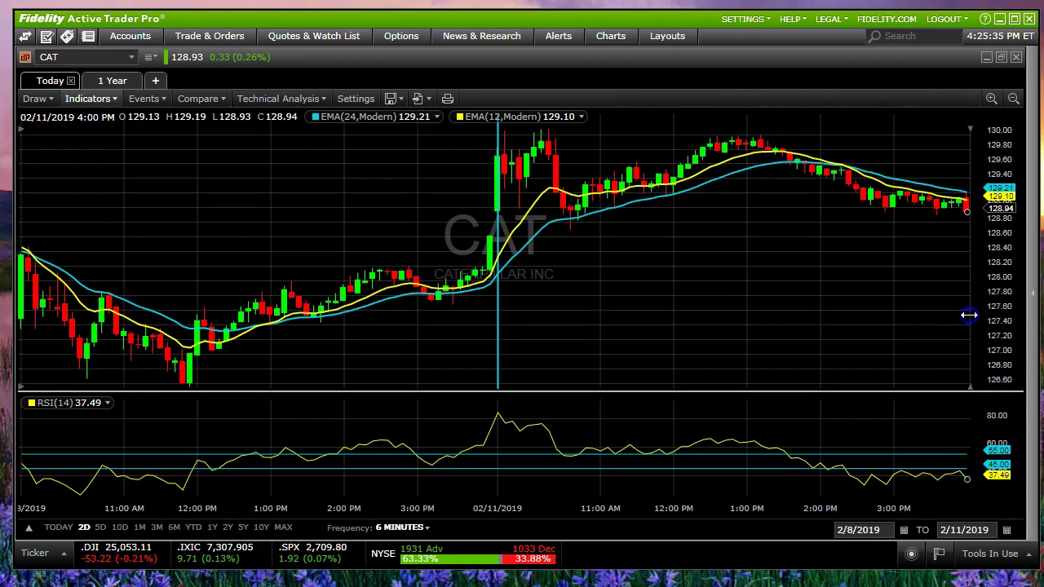
{"action": "left_click_drag", "start_coordinate": [924, 313], "coordinate": [889, 314]}
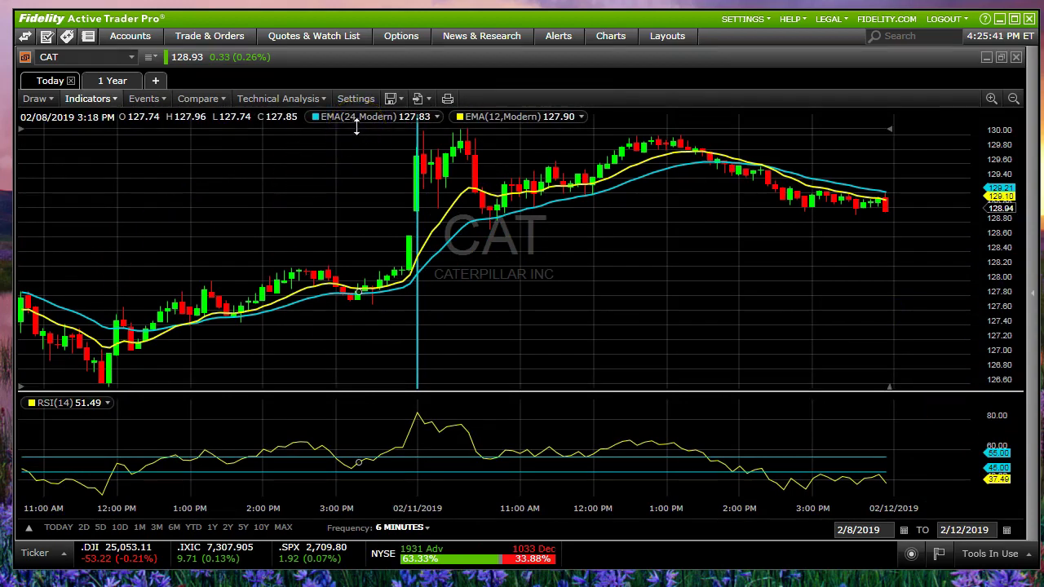
Compress the price scale to leave some empty room above and below the candles
{"action": "left_click_drag", "start_coordinate": [357, 141], "coordinate": [359, 189]}
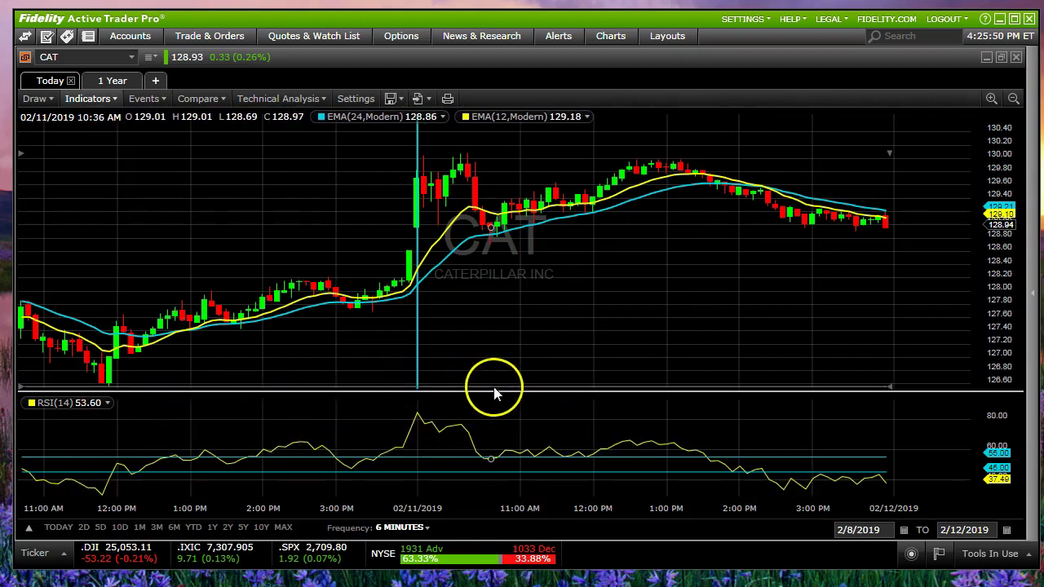
{"action": "left_click_drag", "start_coordinate": [494, 374], "coordinate": [122, 345]}
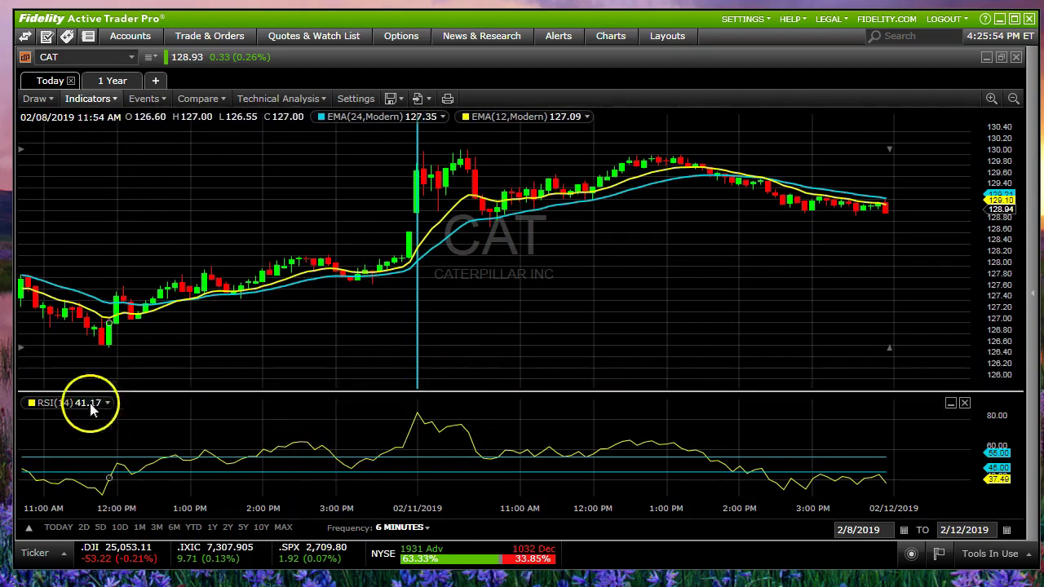
{"action": "left_click_drag", "start_coordinate": [195, 343], "coordinate": [194, 353]}
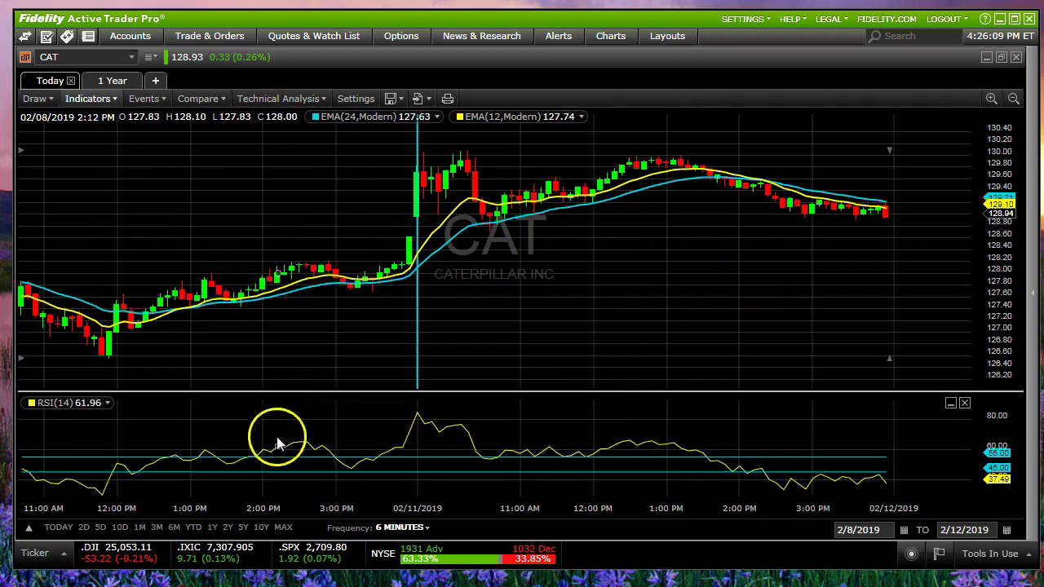
Review the RSI indicator's line, period, overbought, oversold and color settings, and apply them without changes
{"action": "right_click", "coordinate": [50, 404]}
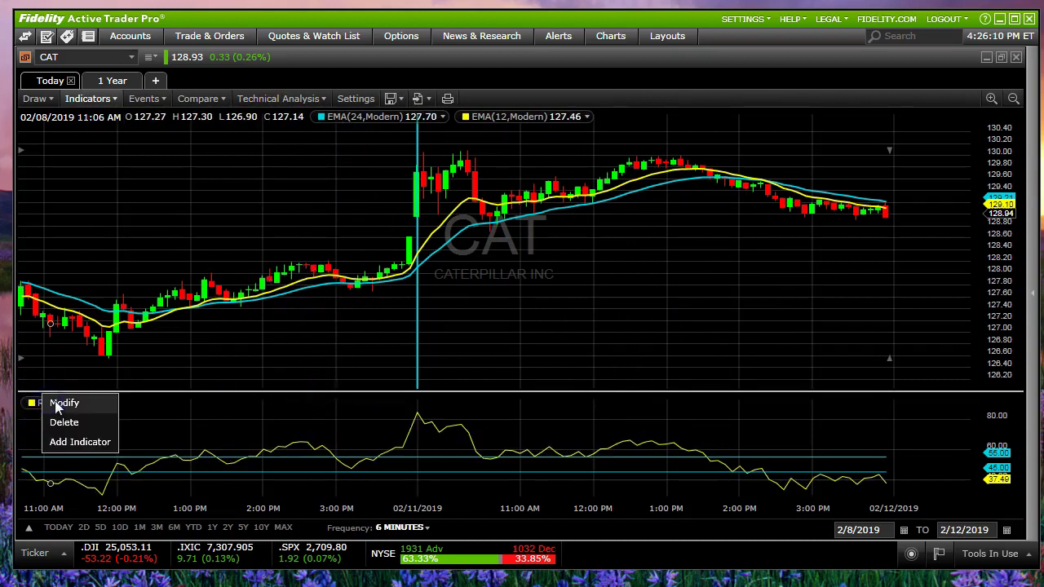
{"action": "left_click", "coordinate": [59, 404]}
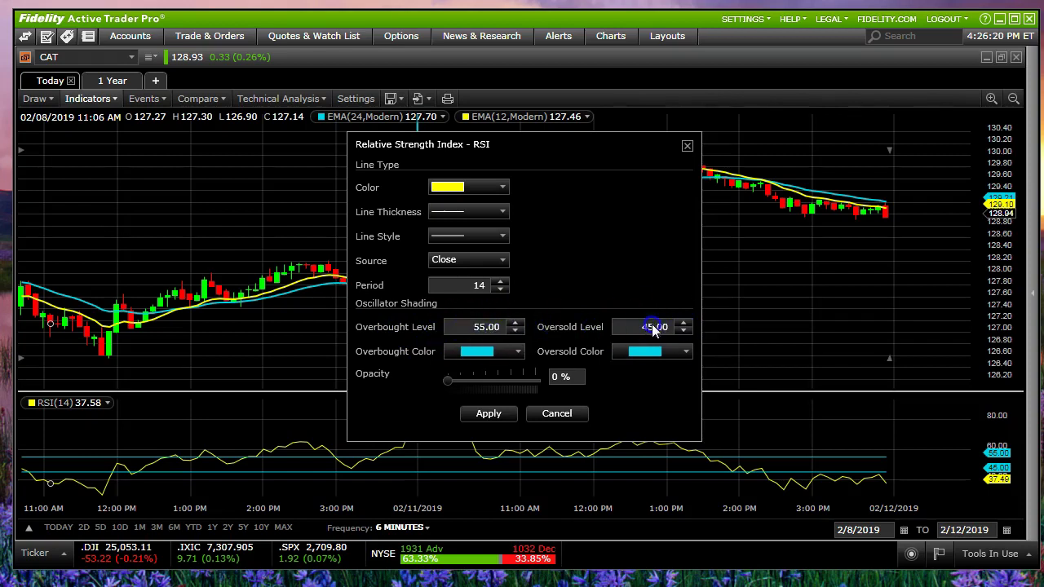
{"action": "left_click", "coordinate": [511, 301]}
{"action": "left_click", "coordinate": [476, 188]}
{"action": "left_click", "coordinate": [404, 378]}
{"action": "left_click", "coordinate": [658, 354]}
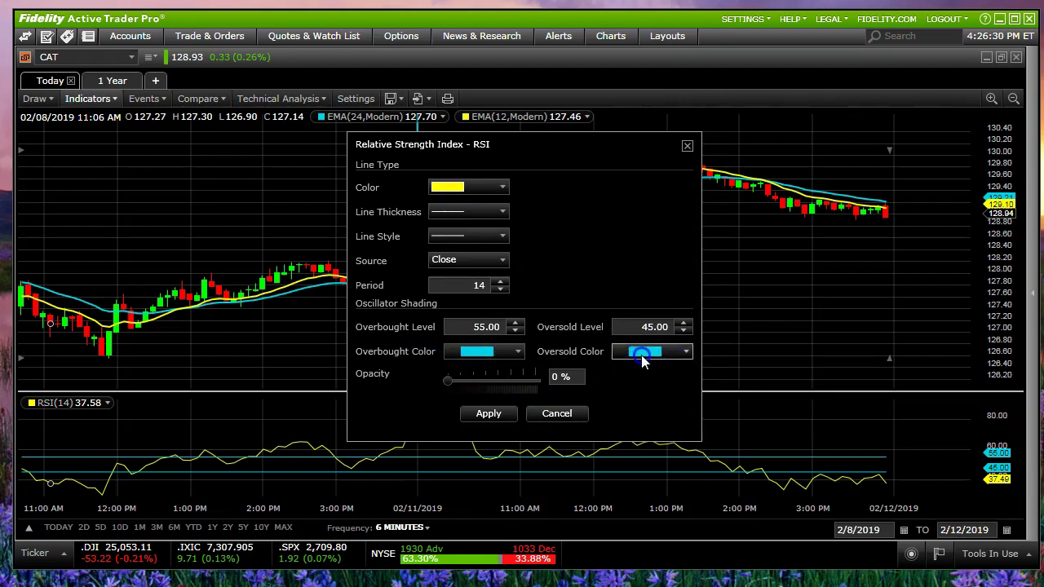
{"action": "left_click", "coordinate": [494, 414]}
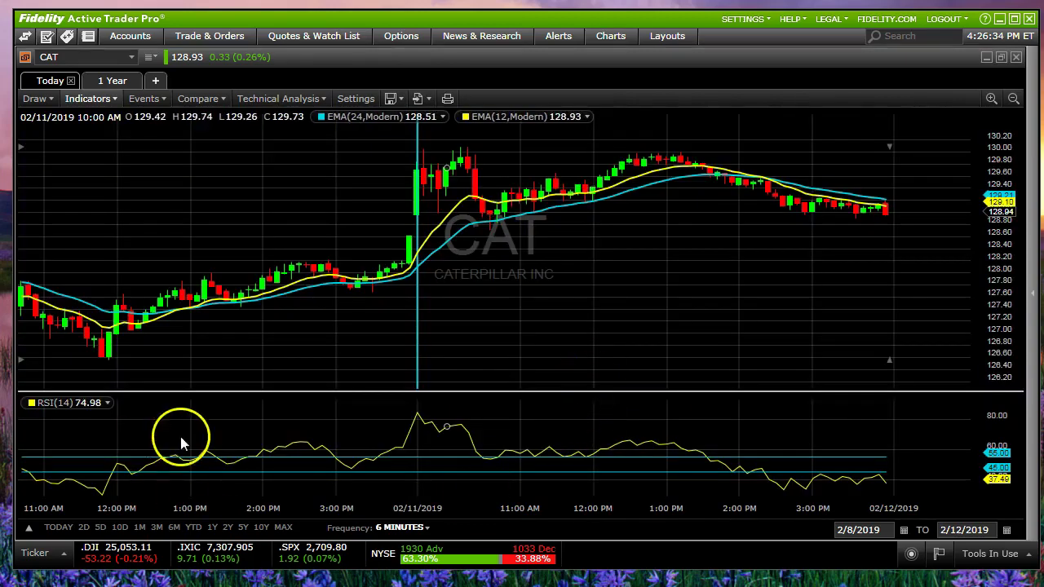
{"action": "left_click", "coordinate": [350, 471]}
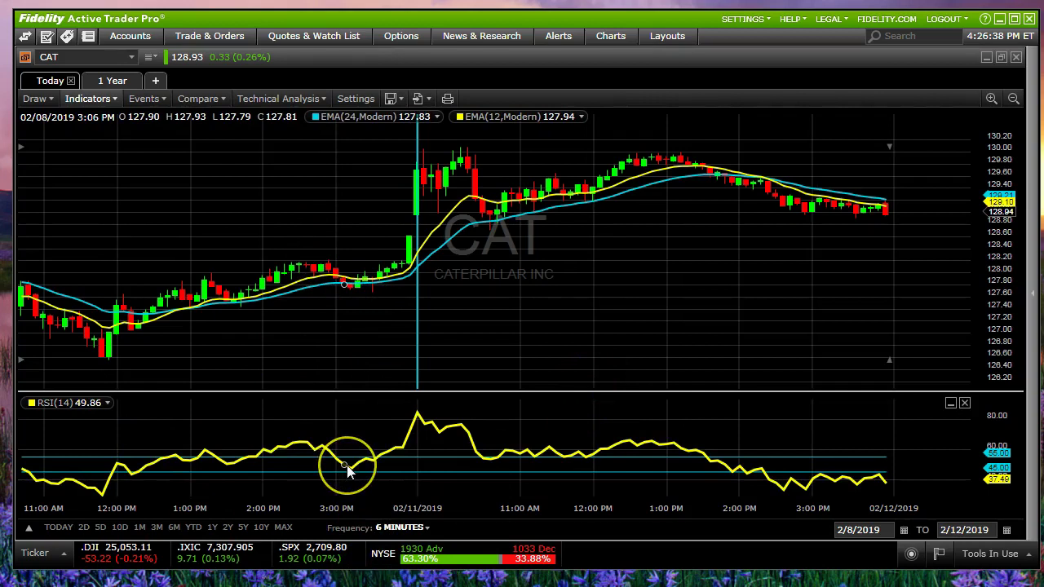
{"action": "left_click", "coordinate": [415, 424]}
{"action": "left_click", "coordinate": [415, 420]}
{"action": "left_click", "coordinate": [621, 491]}
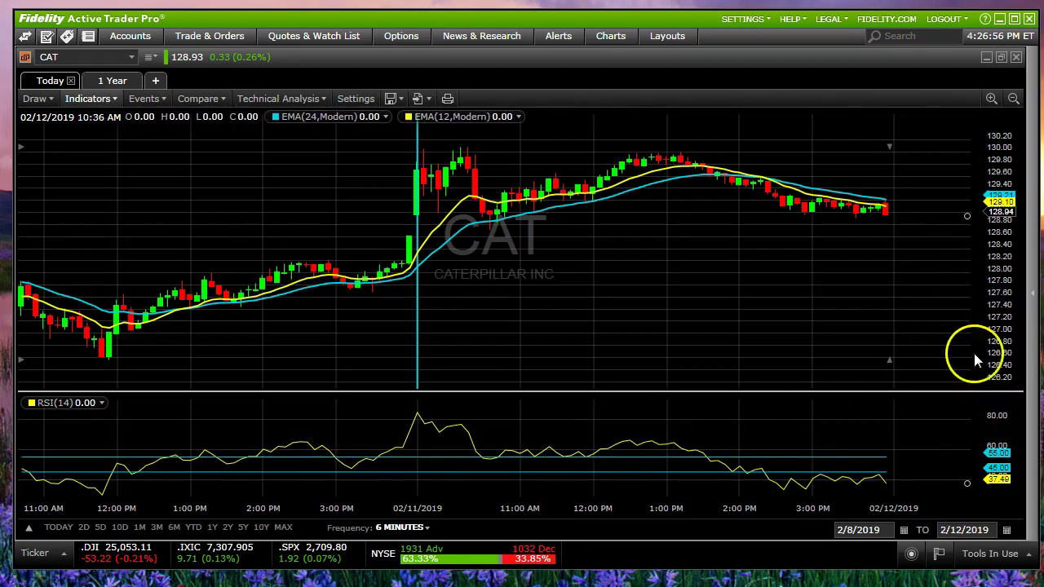
Save the current chart as "THW Simple Crossover 12-24" without making it the default, including chart settings, indicators, events, and timeframe and frequency
{"action": "left_click", "coordinate": [392, 104]}
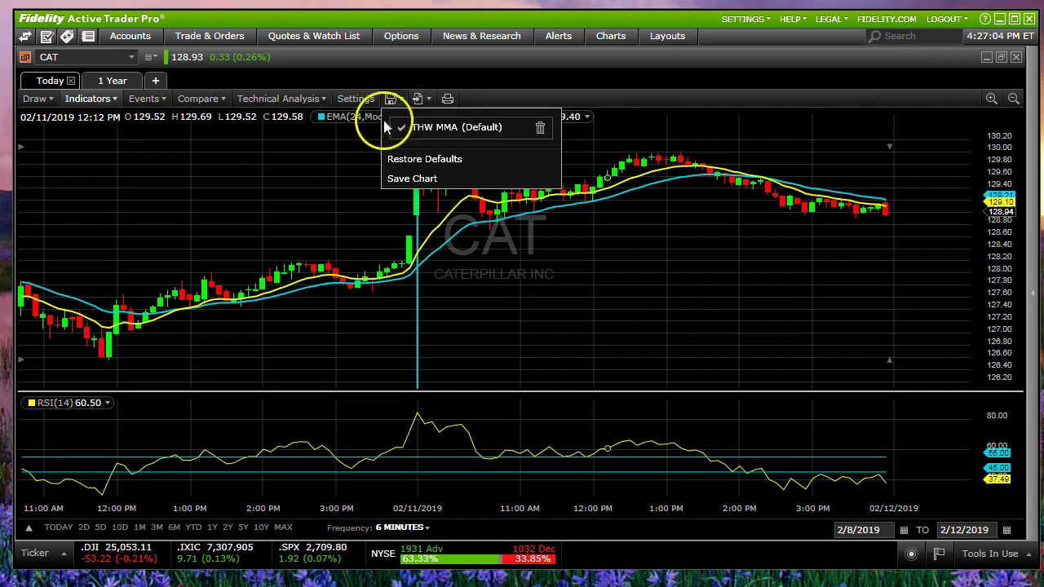
{"action": "left_click", "coordinate": [413, 178]}
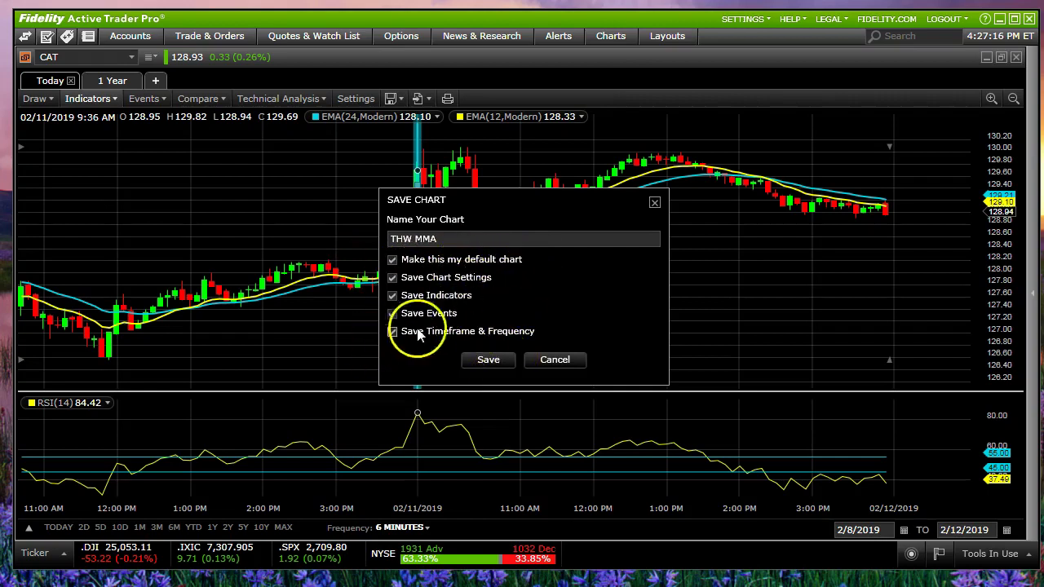
{"action": "left_click", "coordinate": [394, 259]}
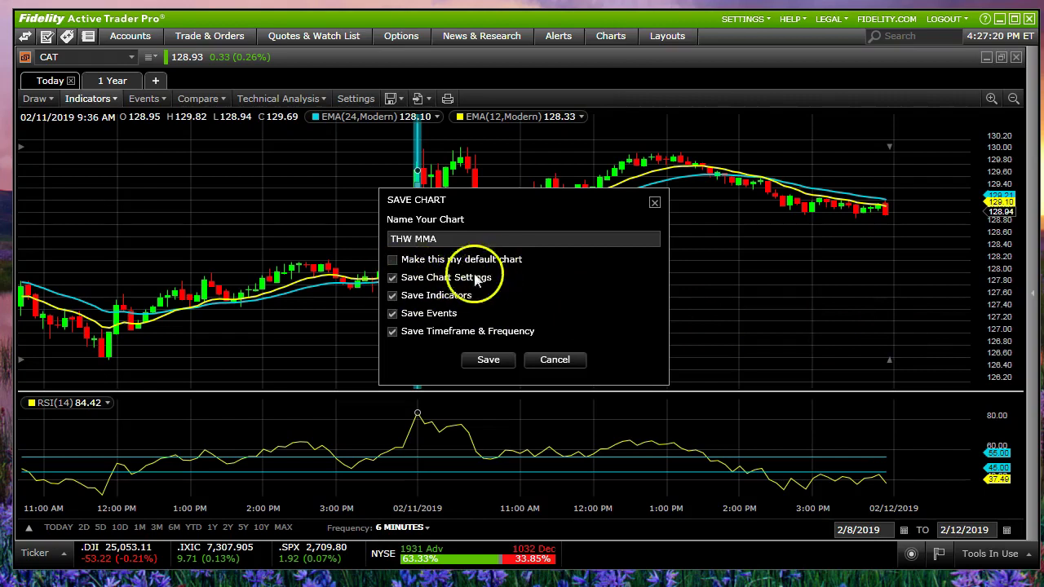
{"action": "left_click", "coordinate": [432, 316]}
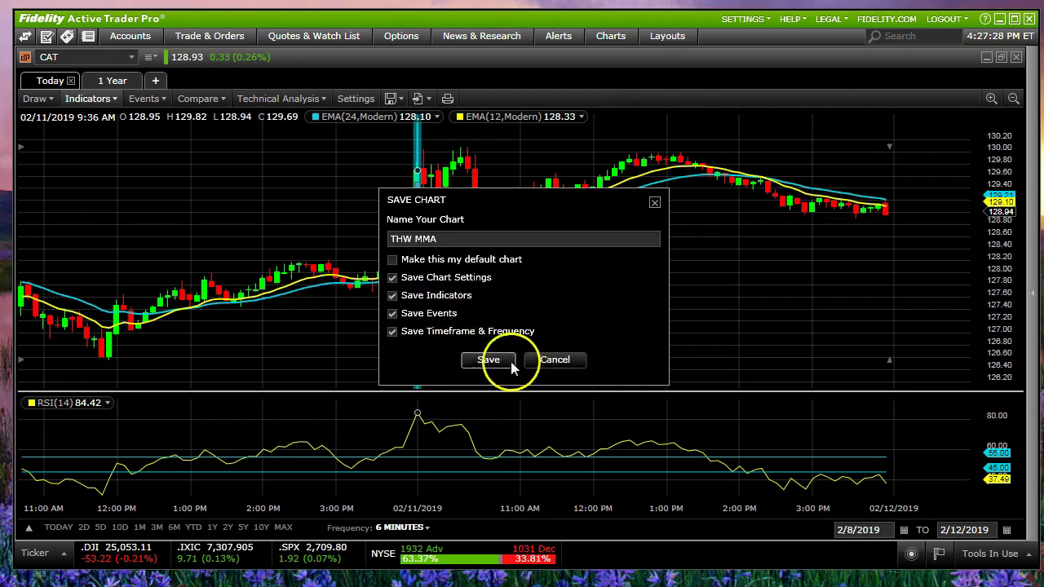
{"action": "left_click", "coordinate": [457, 240]}
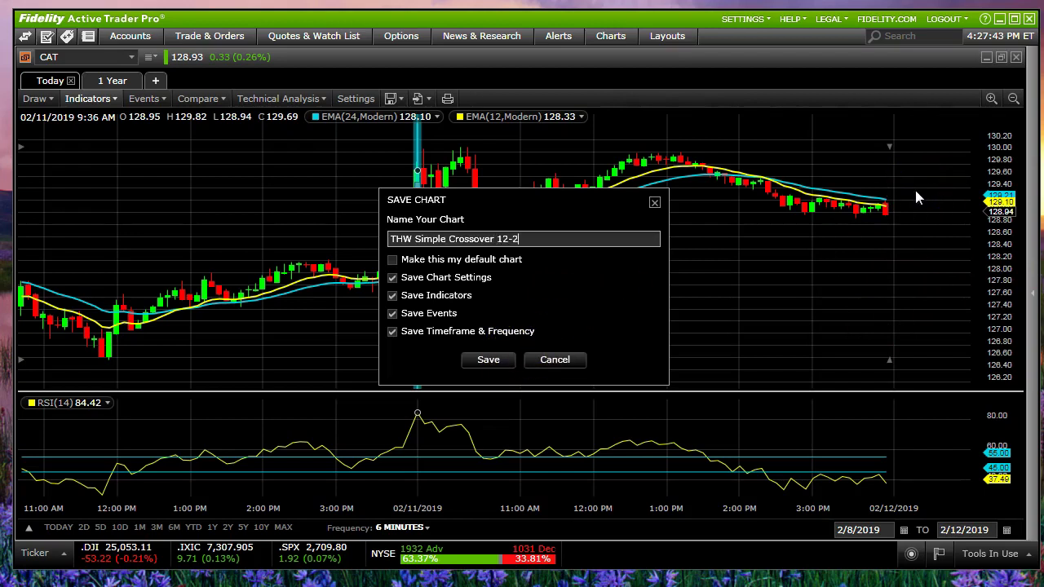
{"action": "left_click", "coordinate": [743, 311]}
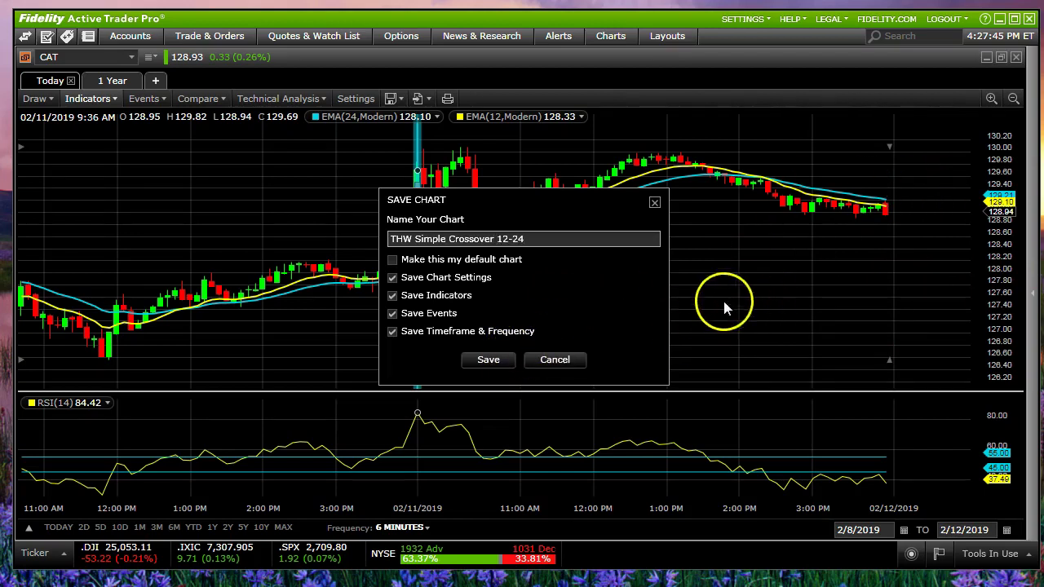
{"action": "left_click", "coordinate": [489, 360]}
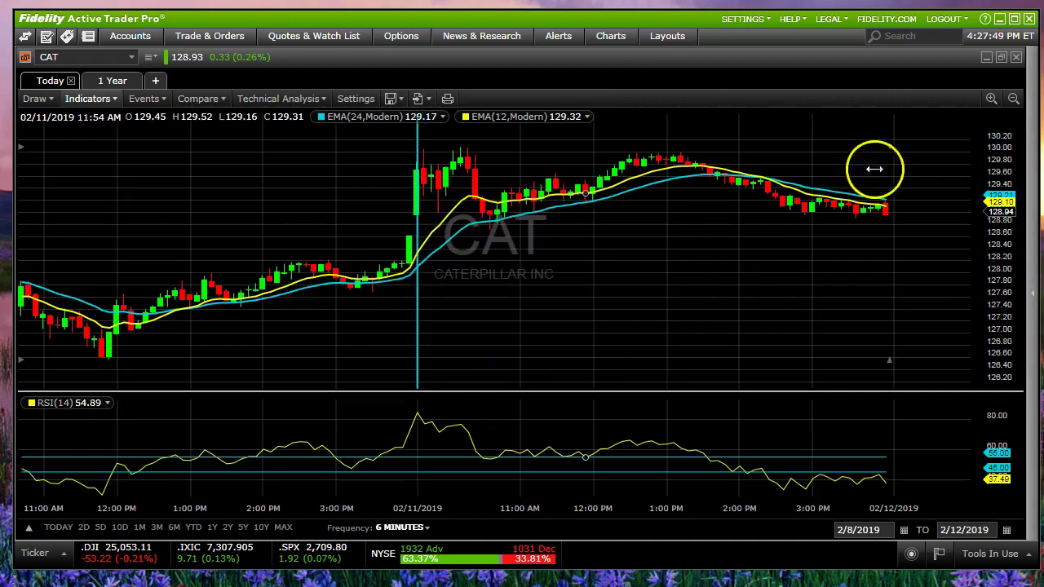
Load the saved THW MMA chart setup onto the CAT chart
{"action": "left_click", "coordinate": [390, 99]}
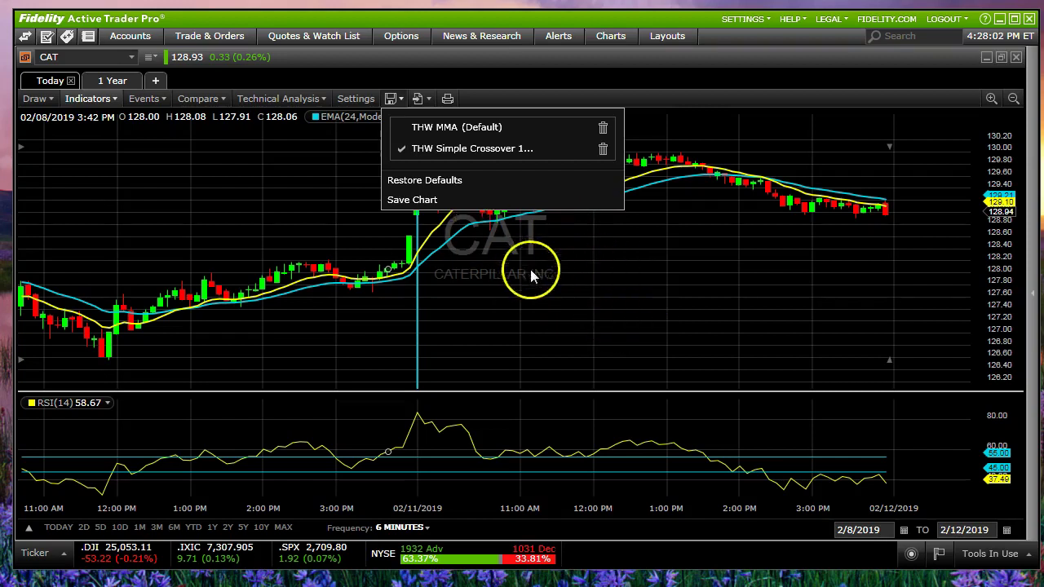
{"action": "left_click", "coordinate": [441, 133]}
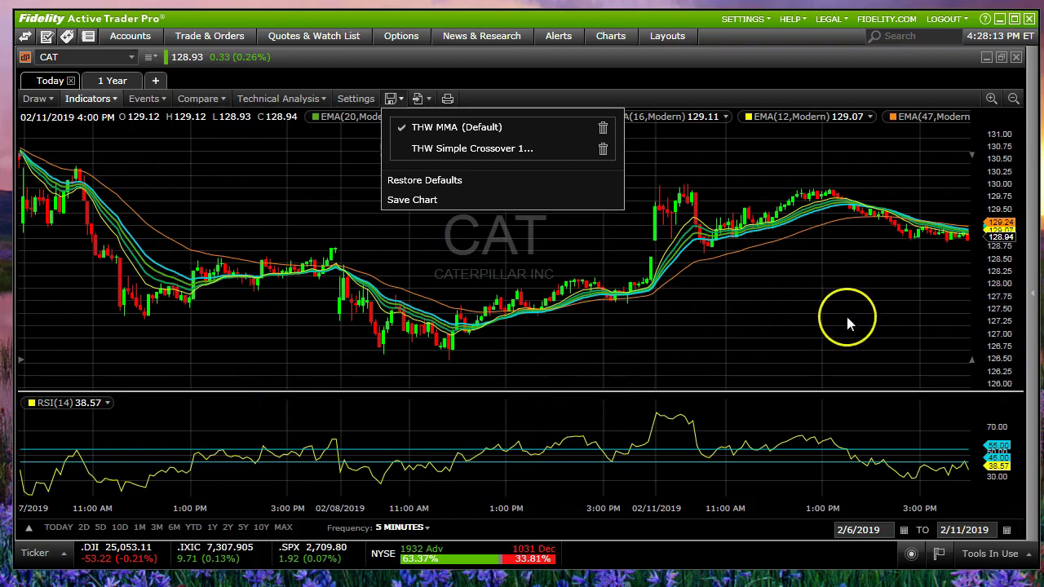
{"action": "left_click", "coordinate": [707, 139]}
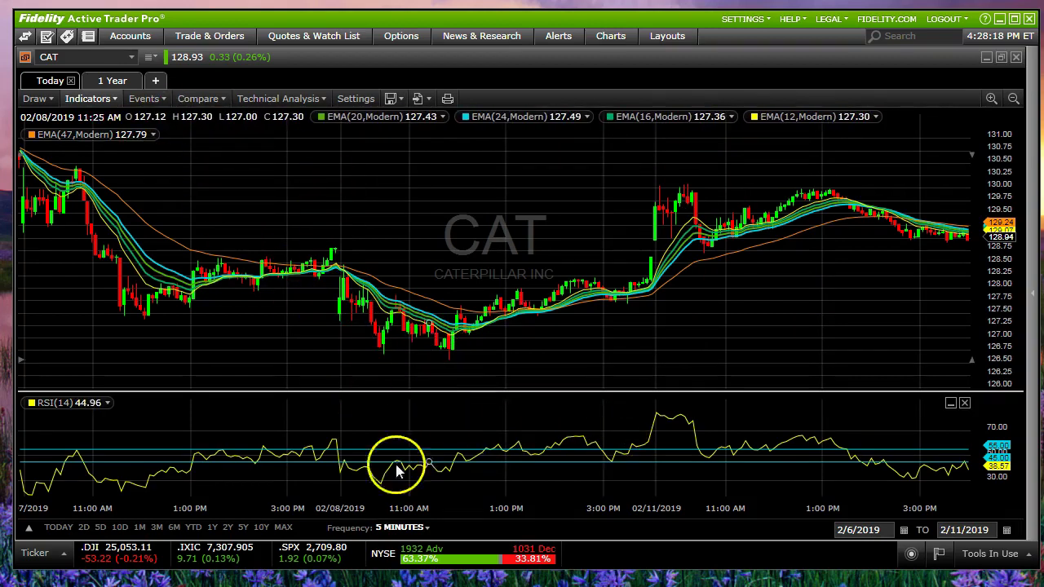
Set the CAT chart's timeframe to 2D and its custom intraday frequency to 6 minutes
{"action": "left_click", "coordinate": [85, 528]}
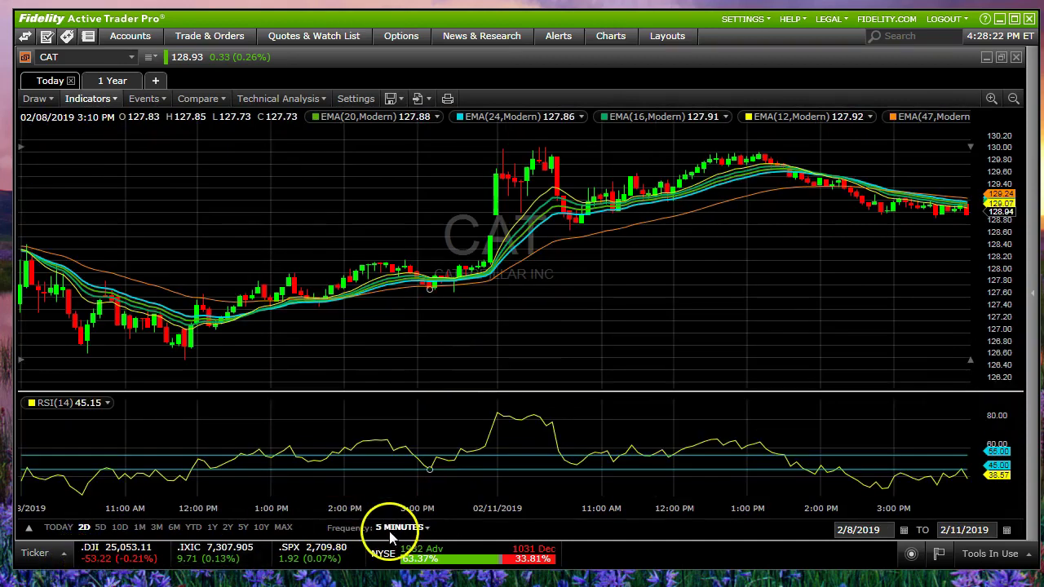
{"action": "left_click", "coordinate": [422, 528]}
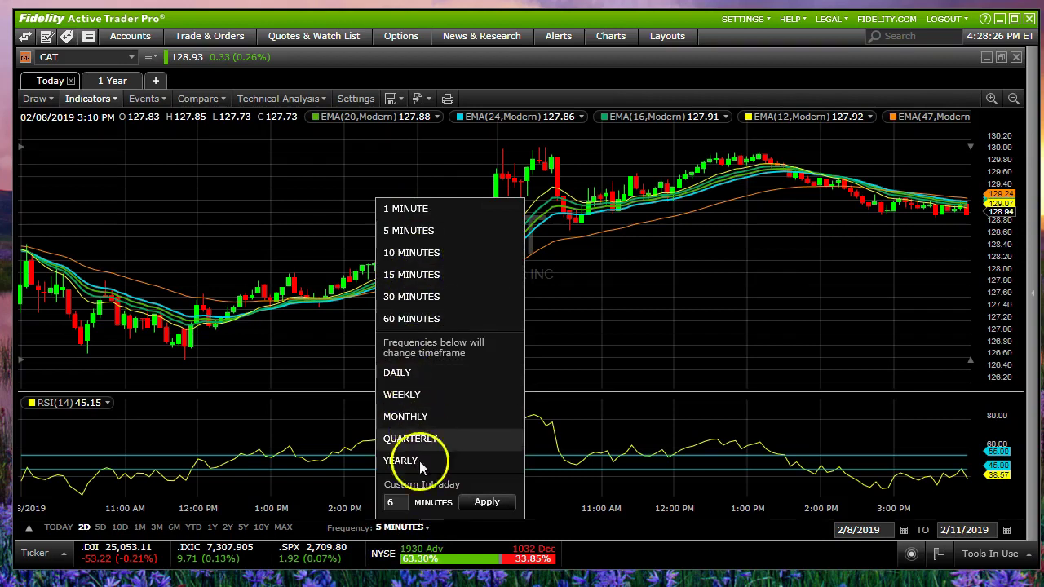
{"action": "left_click_drag", "start_coordinate": [406, 502], "coordinate": [338, 502]}
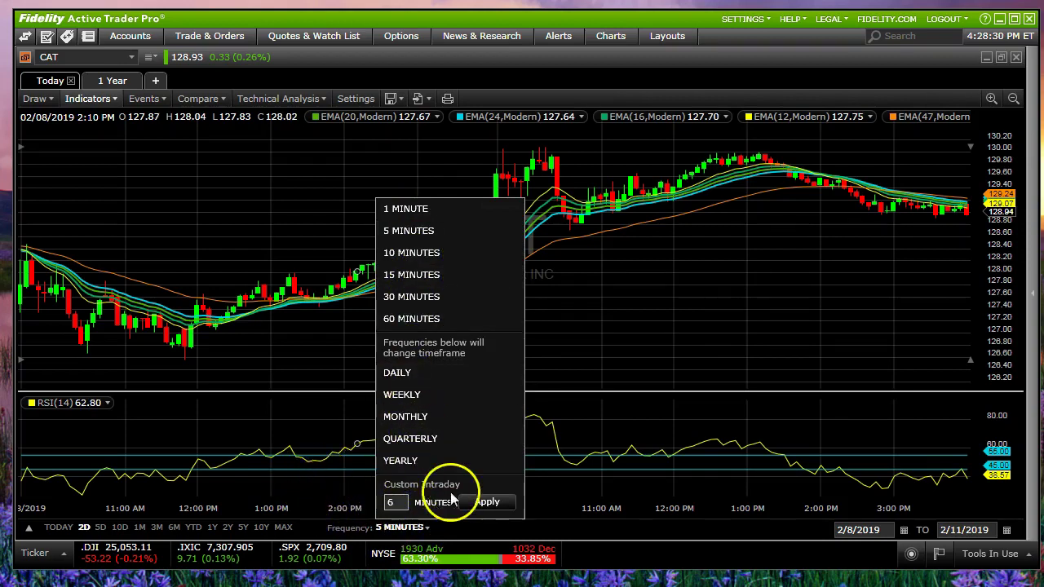
{"action": "left_click", "coordinate": [484, 499]}
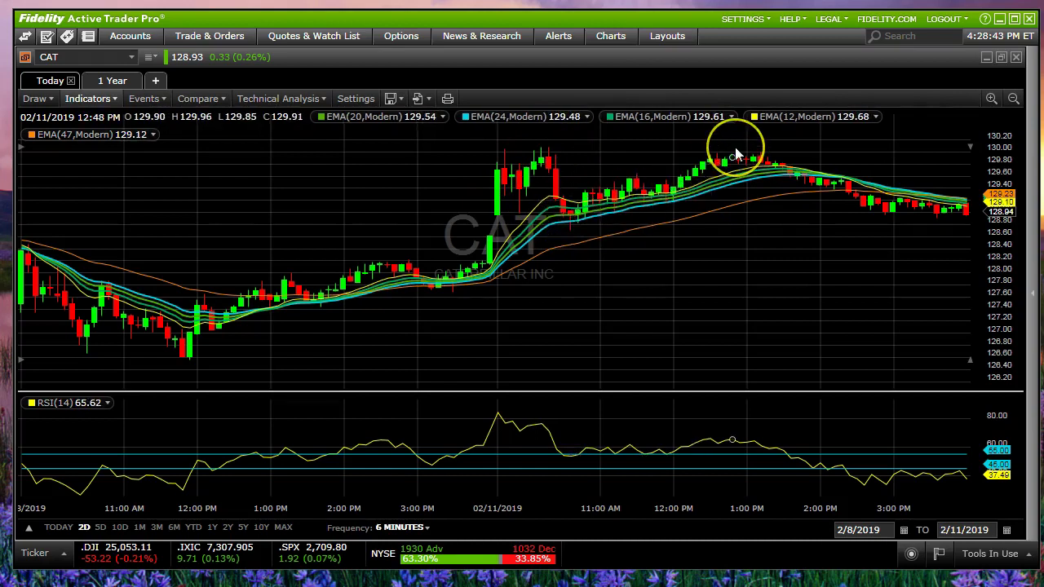
{"action": "mouse_move", "coordinate": [637, 207]}
{"action": "left_mouse_down"}
{"action": "mouse_move", "coordinate": [531, 224]}
{"action": "mouse_move", "coordinate": [750, 160]}
{"action": "mouse_move", "coordinate": [609, 214]}
{"action": "mouse_move", "coordinate": [673, 199]}
{"action": "mouse_move", "coordinate": [750, 156]}
{"action": "left_mouse_up"}
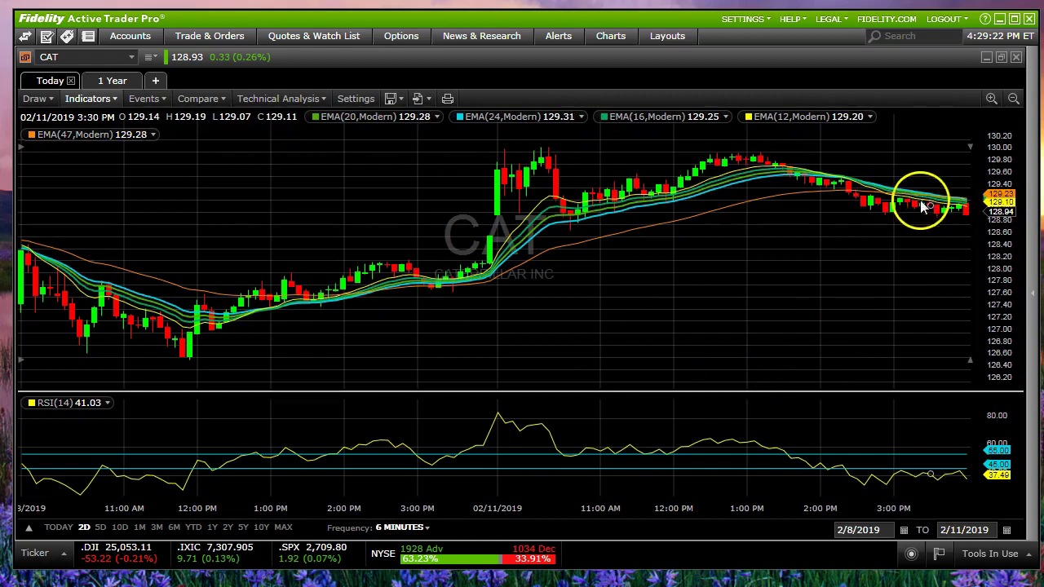
{"action": "left_click", "coordinate": [809, 339]}
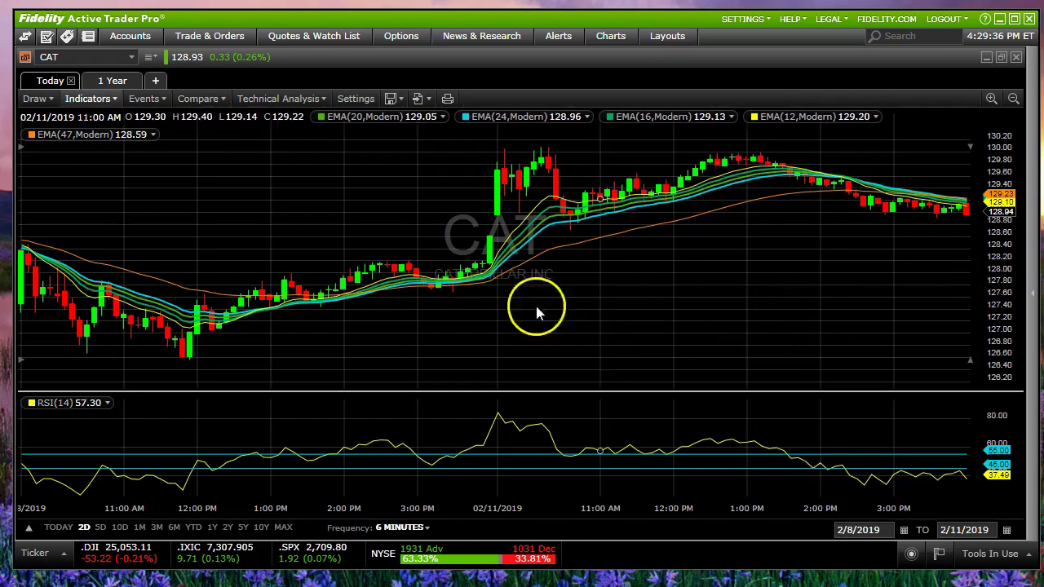
Open an option chain over the chart and link it to the orange tools so it follows the CAT symbol
{"action": "left_click", "coordinate": [401, 38]}
{"action": "left_click", "coordinate": [405, 56]}
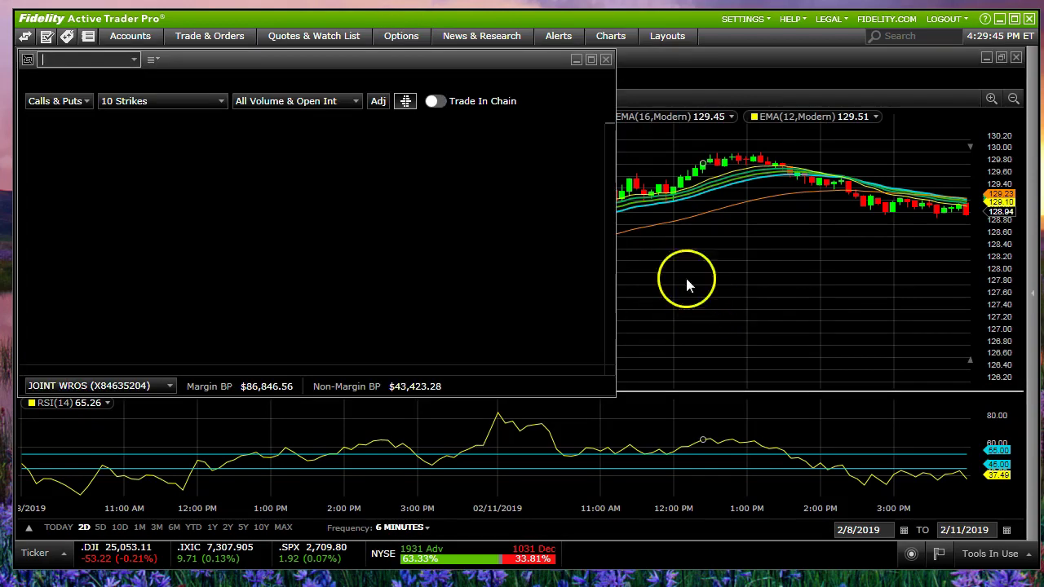
{"action": "left_click_drag", "start_coordinate": [362, 97], "coordinate": [449, 105]}
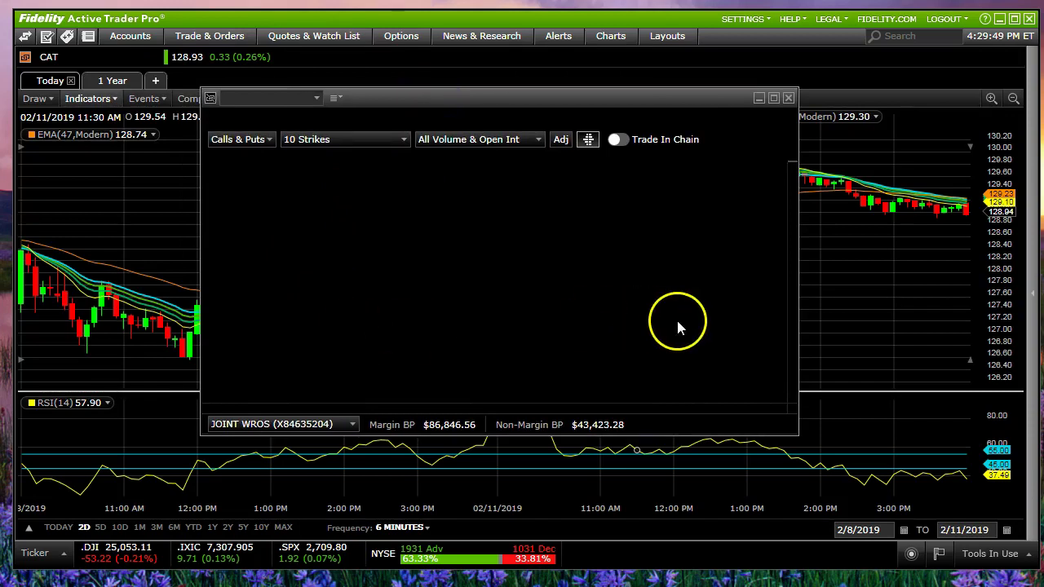
{"action": "left_click", "coordinate": [211, 100]}
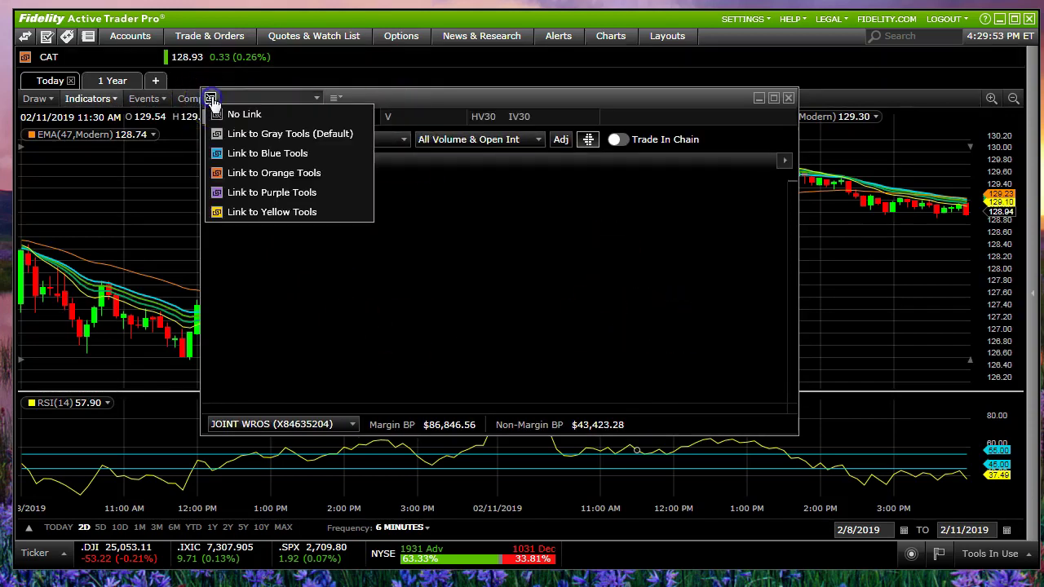
{"action": "left_click", "coordinate": [215, 172]}
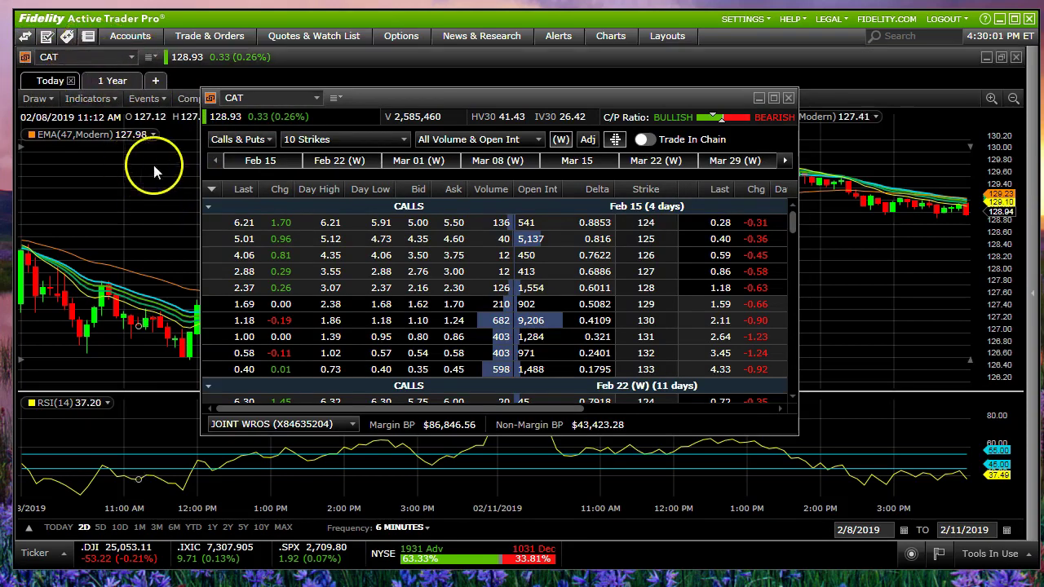
Limit the CAT option chain to calls only
{"action": "left_click", "coordinate": [267, 139]}
{"action": "left_click", "coordinate": [227, 177]}
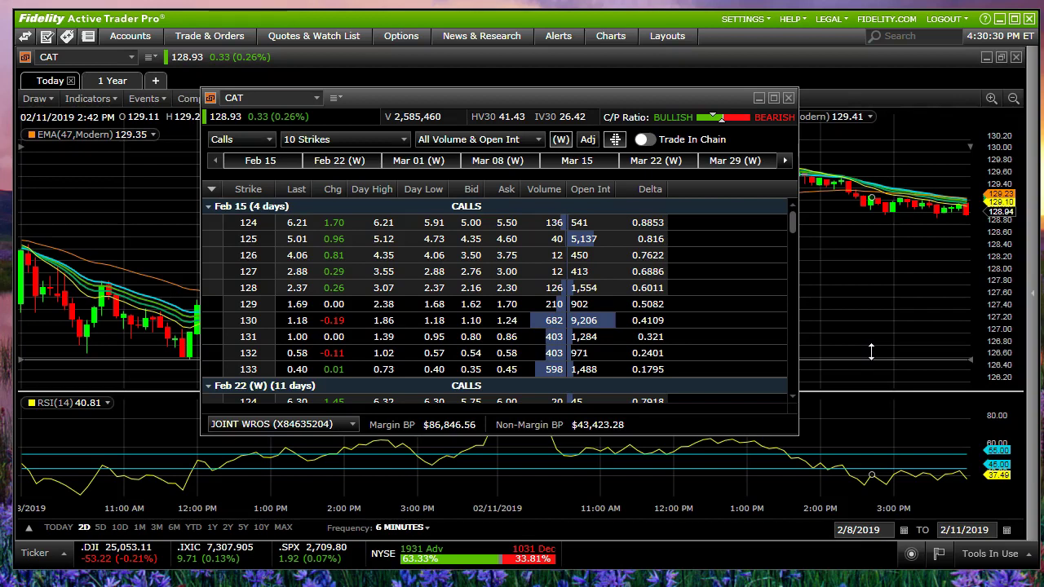
{"action": "left_click", "coordinate": [881, 355]}
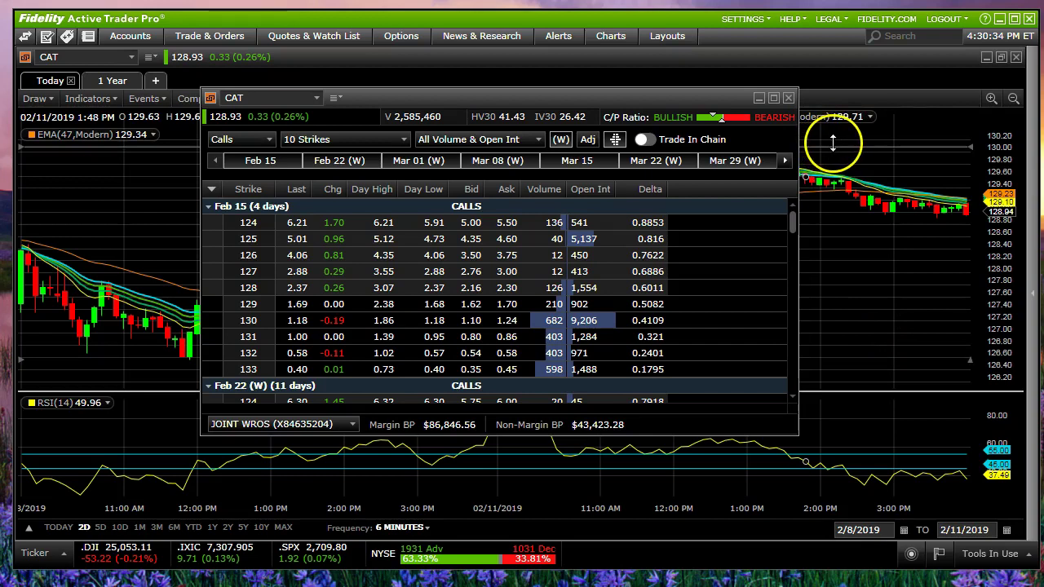
{"action": "left_click", "coordinate": [852, 275]}
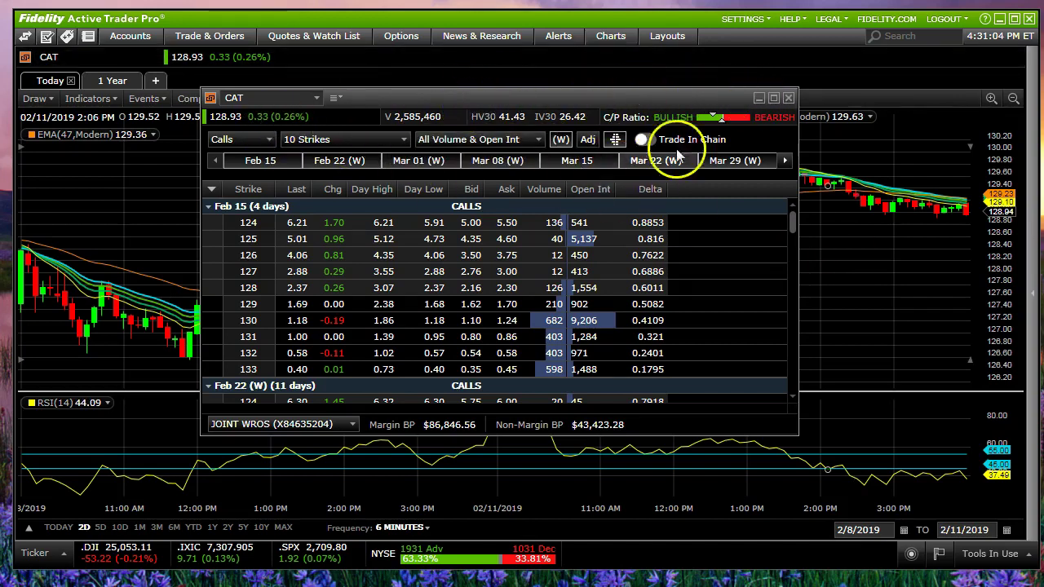
Float the option chain as a separate window and dock it back into the workspace
{"action": "left_click", "coordinate": [742, 144]}
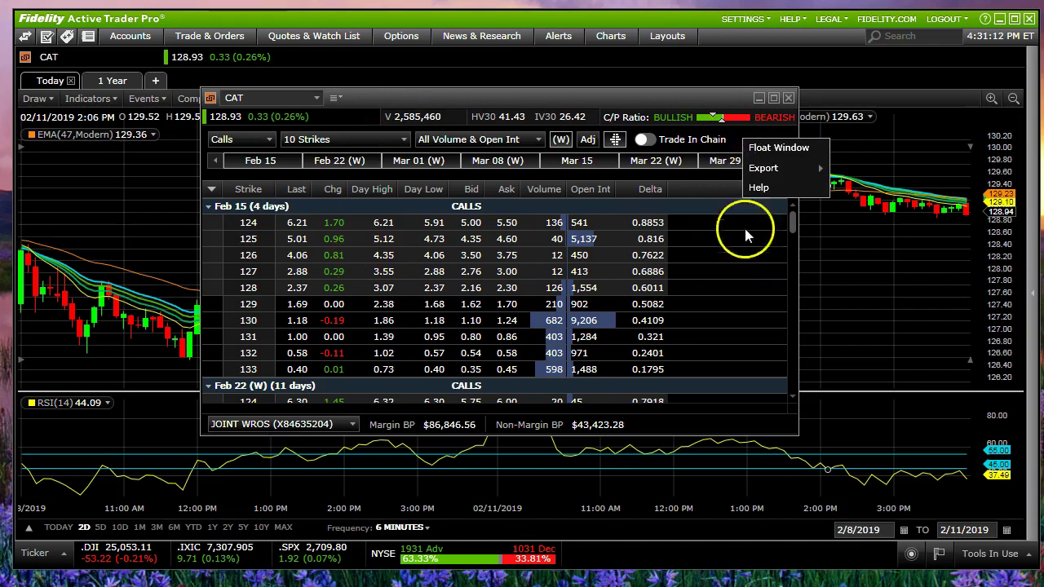
{"action": "left_click", "coordinate": [758, 150]}
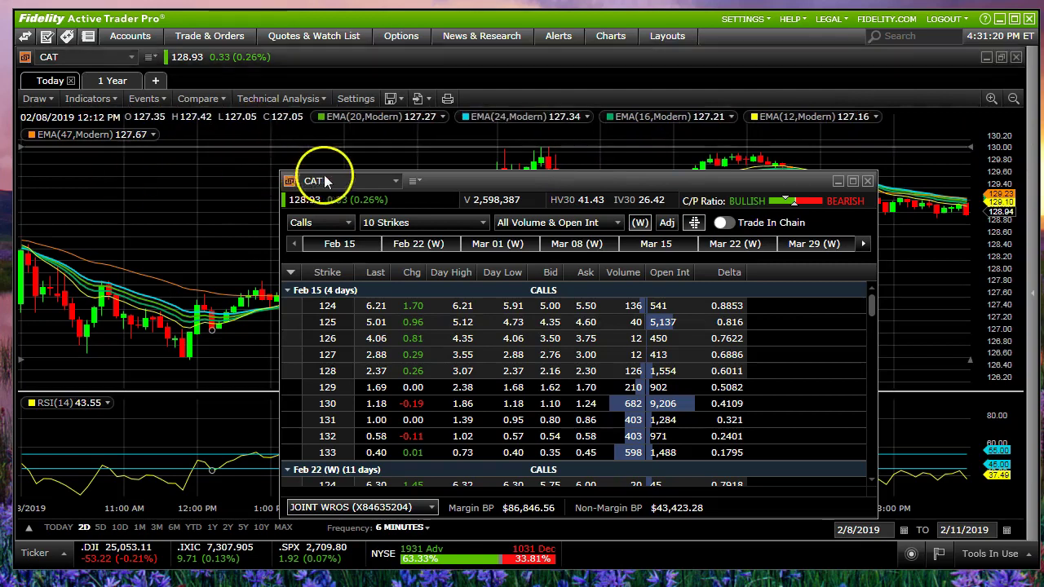
{"action": "right_click", "coordinate": [831, 223]}
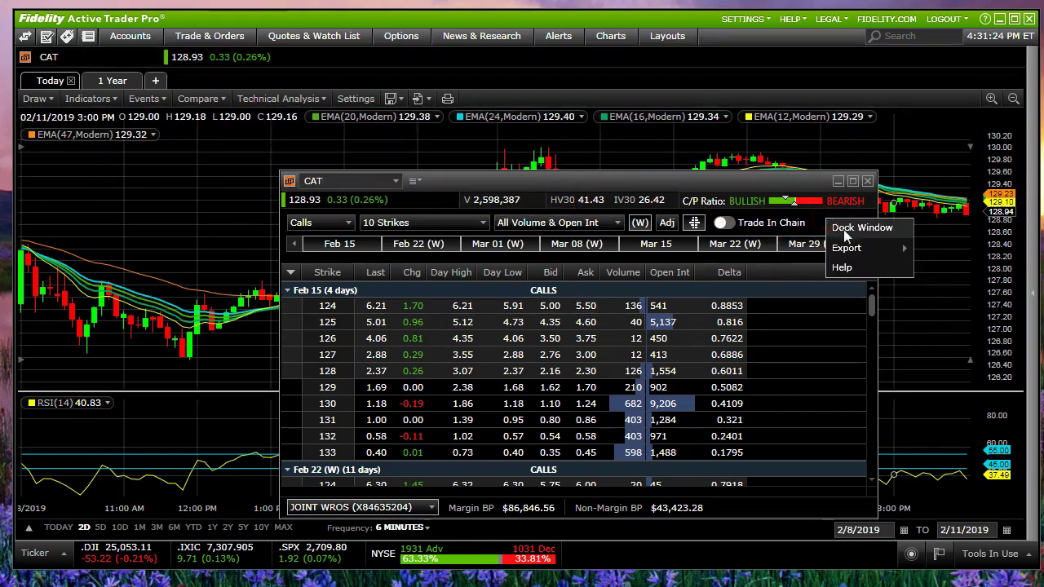
{"action": "left_click", "coordinate": [845, 224]}
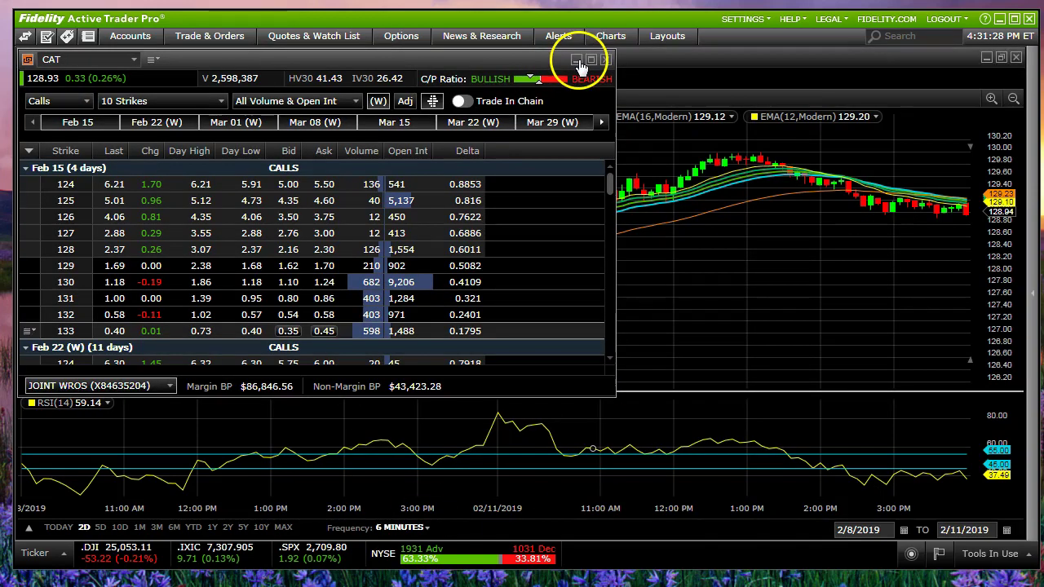
Minimize the CAT option chain, restoring it once from the tools in use before minimizing it again
{"action": "left_click", "coordinate": [576, 61]}
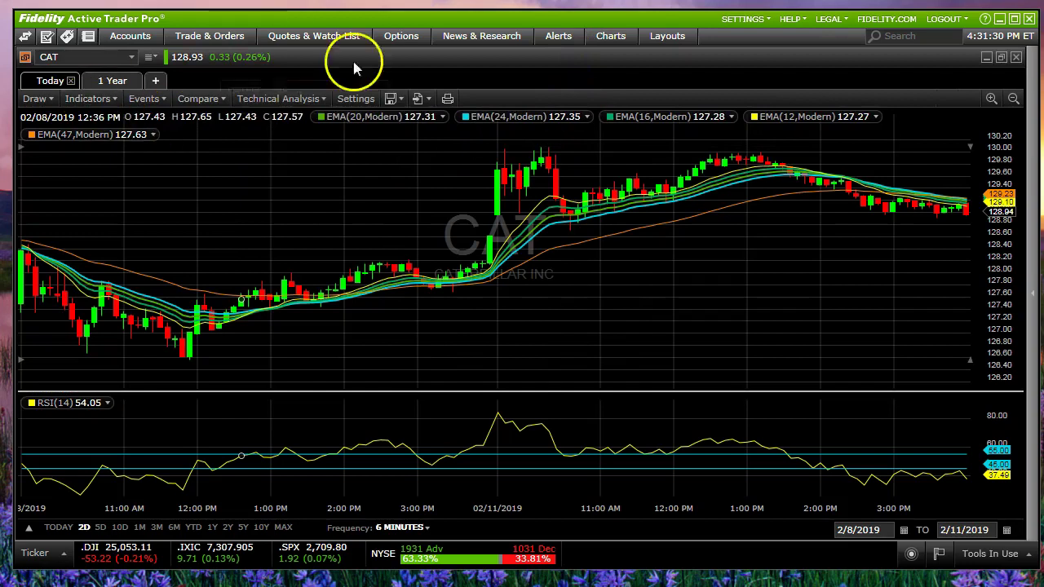
{"action": "left_click", "coordinate": [981, 554]}
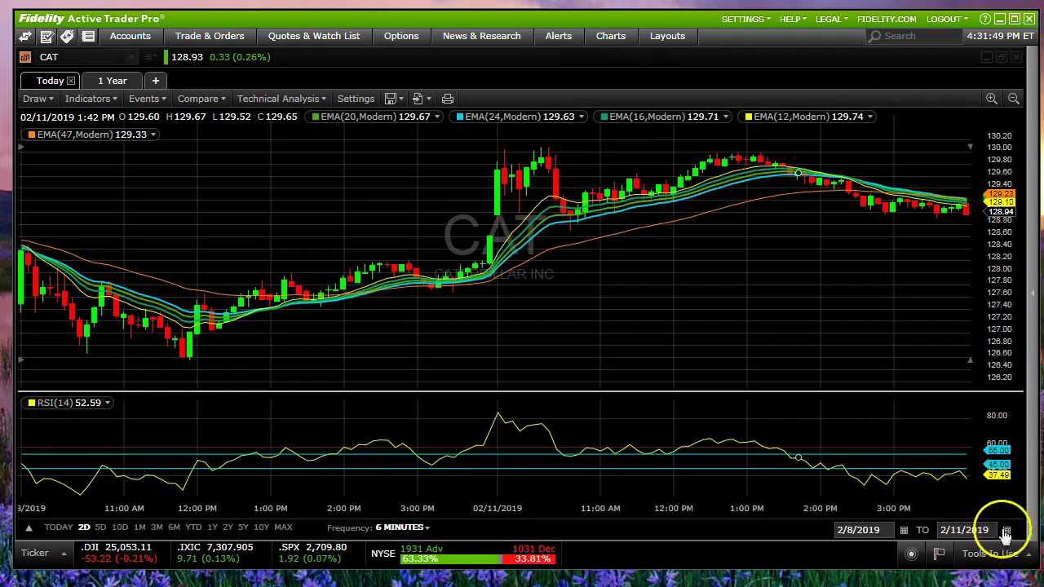
{"action": "left_click", "coordinate": [999, 562]}
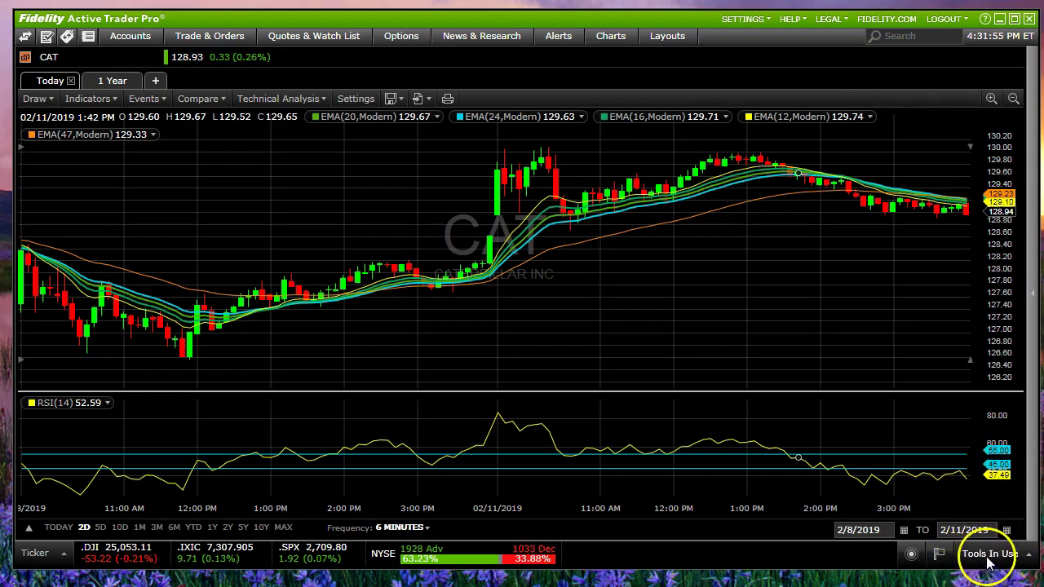
{"action": "mouse_move", "coordinate": [979, 564]}
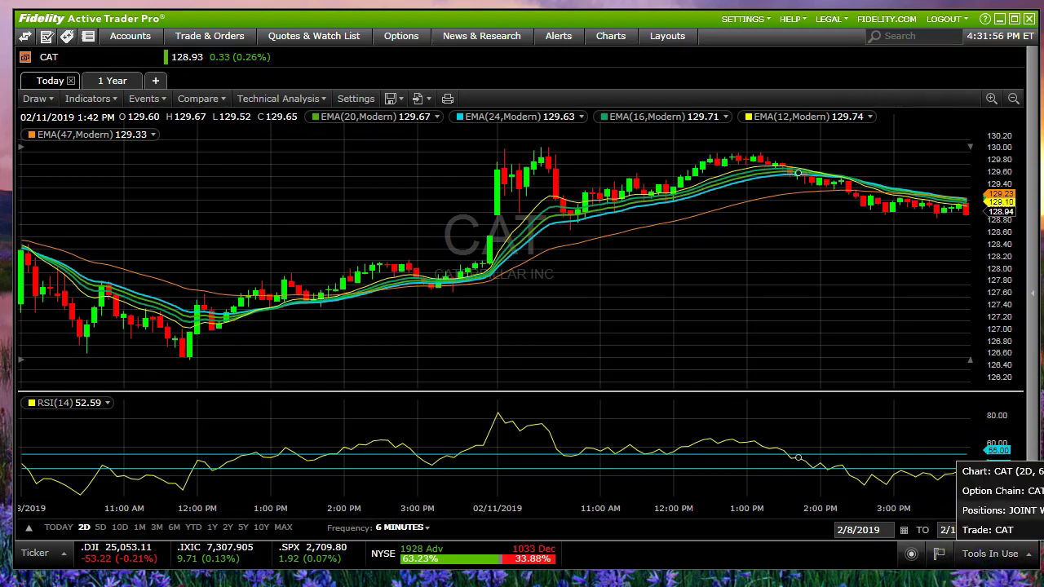
{"action": "left_click", "coordinate": [979, 491]}
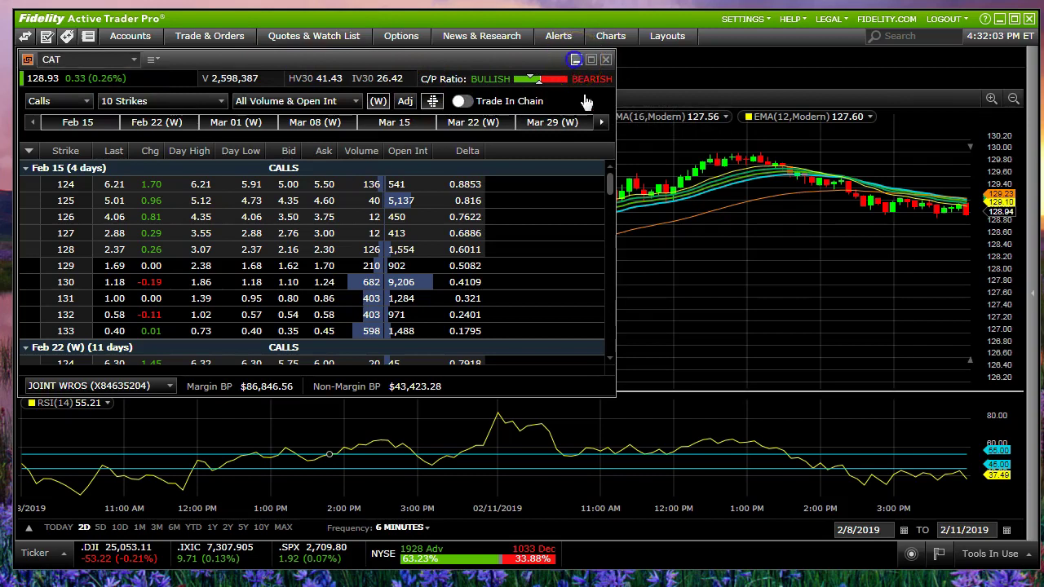
{"action": "left_click", "coordinate": [576, 60]}
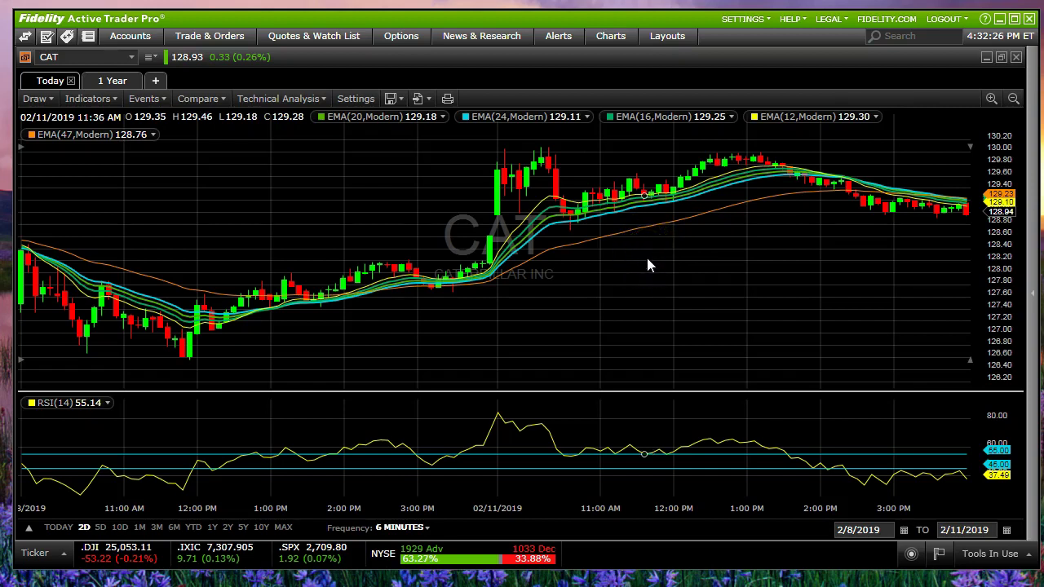
{"action": "left_click", "coordinate": [634, 266]}
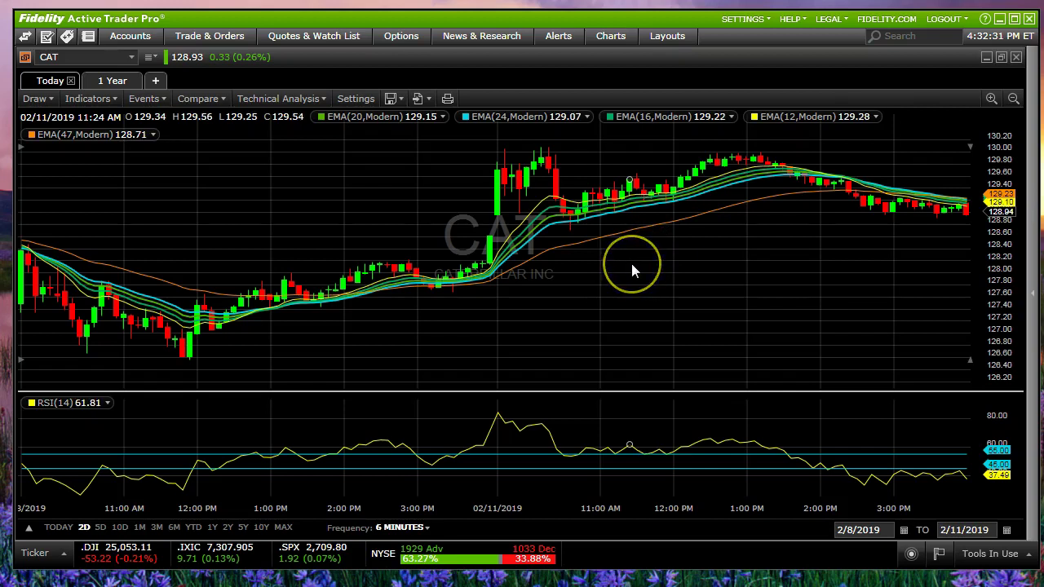